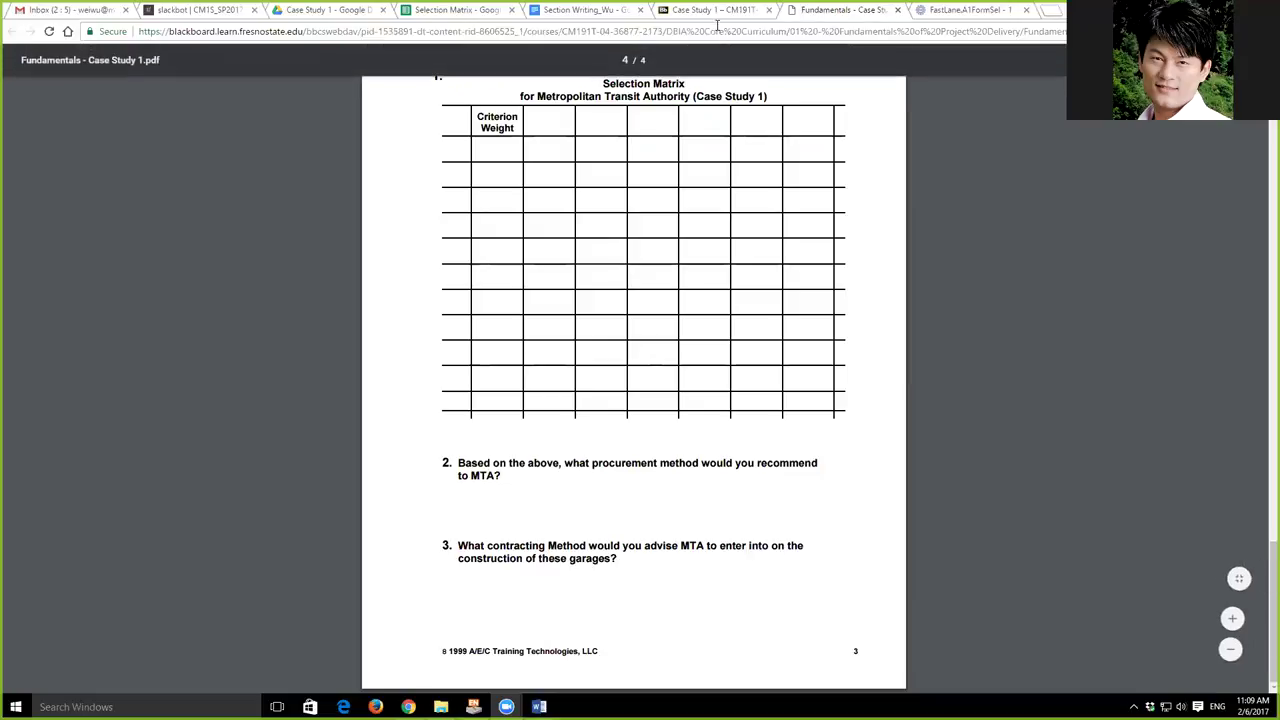
# - Return to the Case Study 1 course page in Blackboard Learn
pyautogui.click(712, 10)
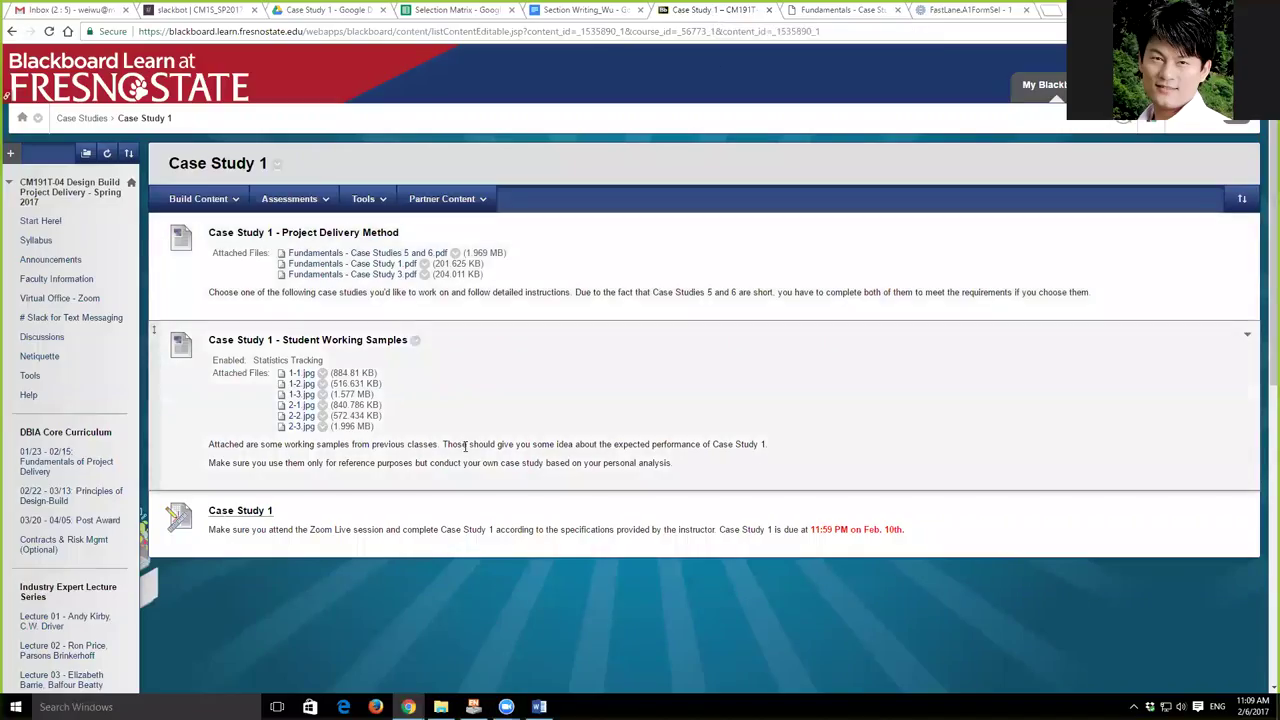
# - Read the 1-1.jpg student sample at full size, then return to the Case Study 1 page
pyautogui.click(300, 373)
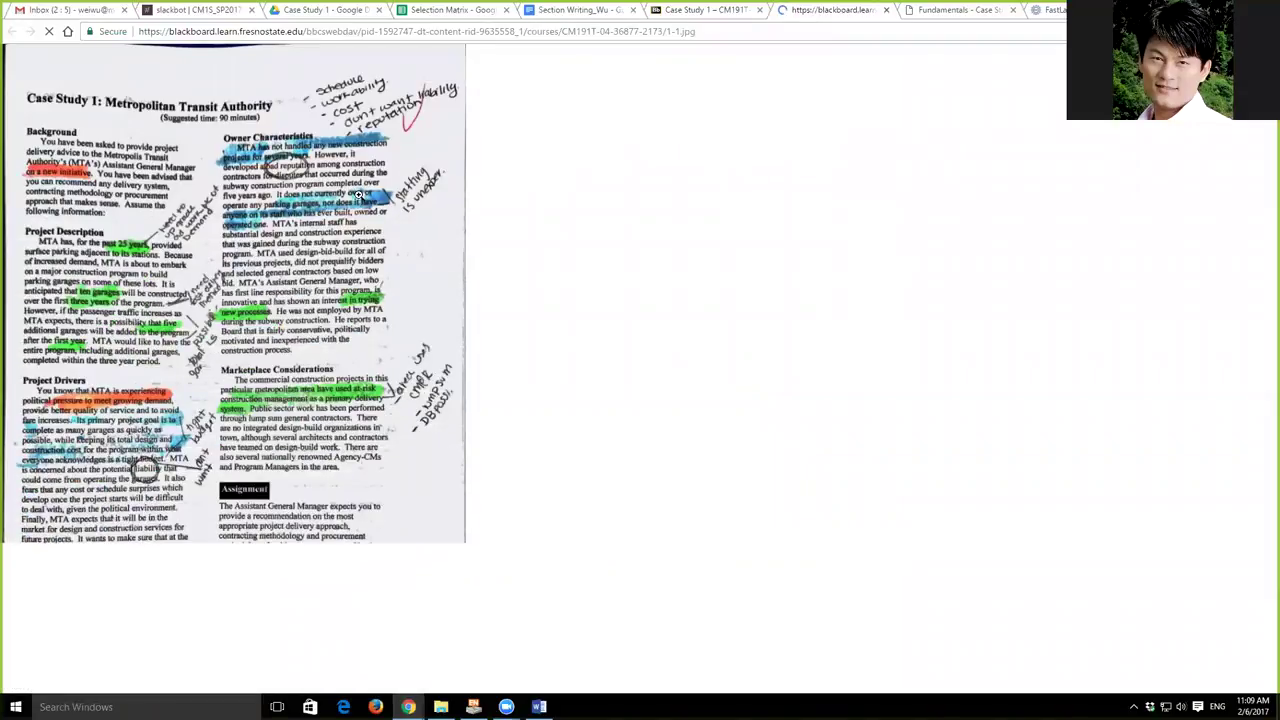
pyautogui.click(412, 175)
pyautogui.scroll(-1, 855, 216)
pyautogui.scroll(-1, 757, 362)
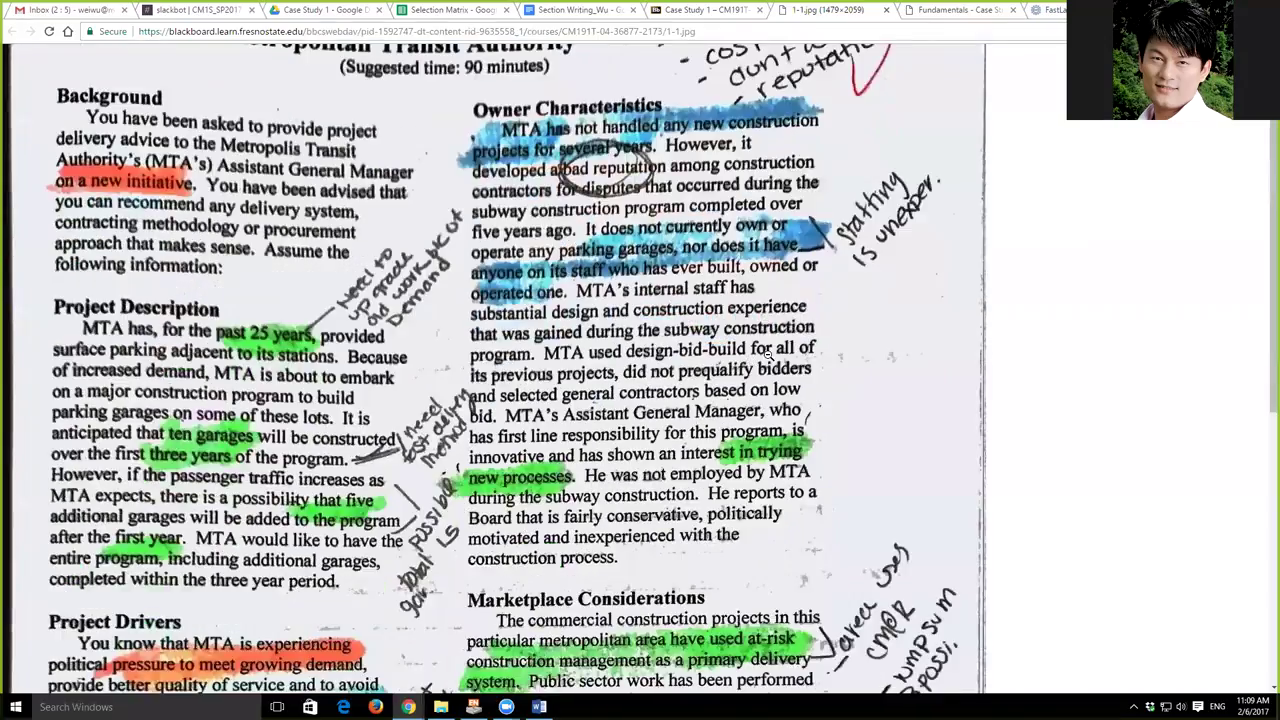
pyautogui.scroll(1, 802, 354)
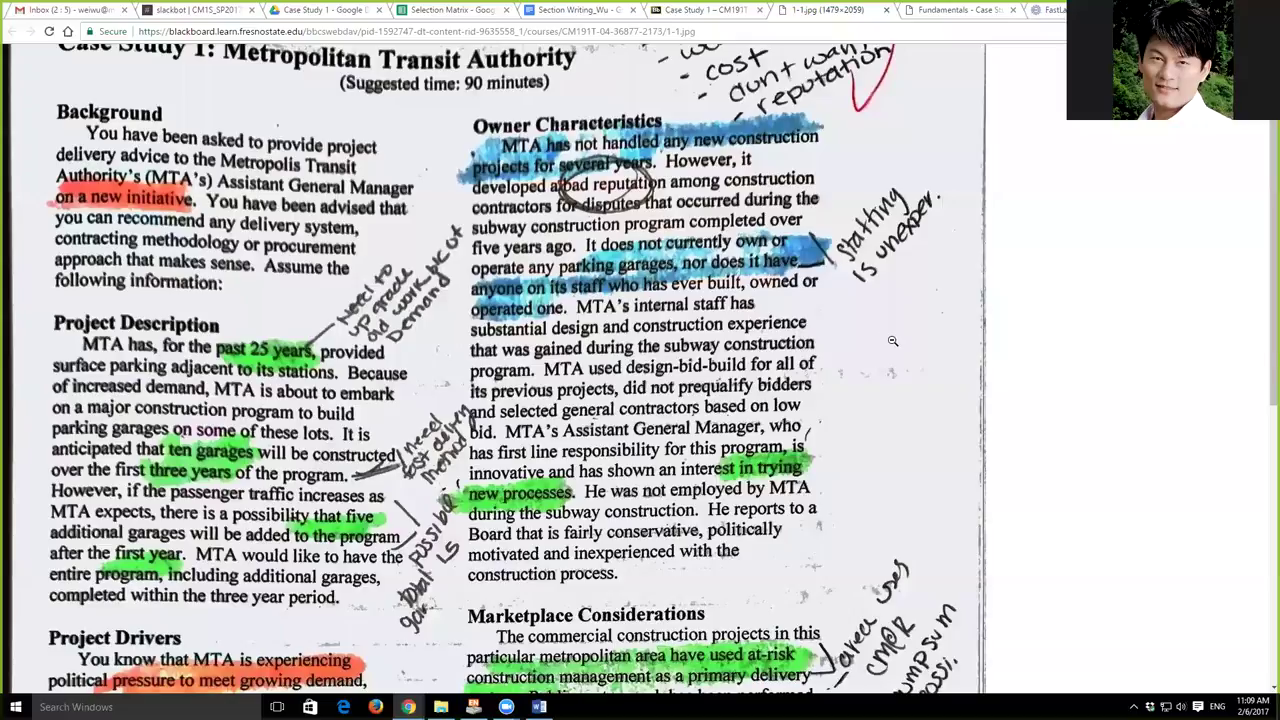
pyautogui.scroll(2, 893, 342)
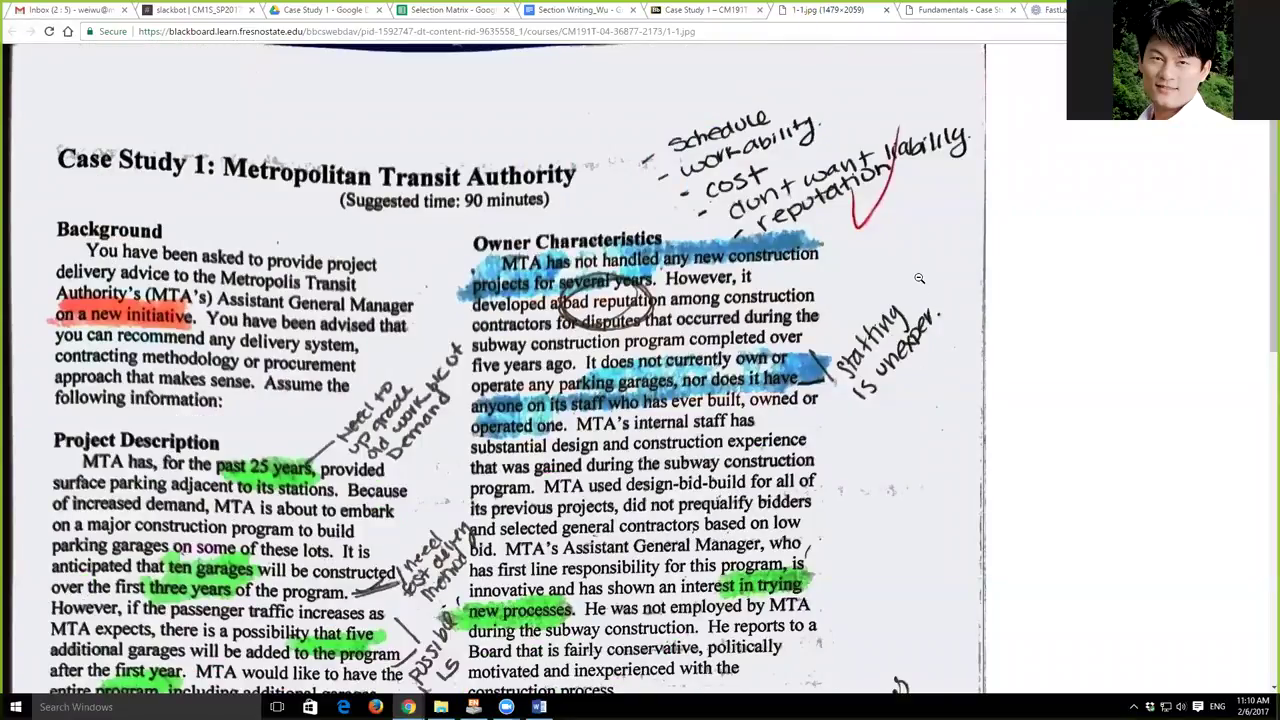
pyautogui.scroll(-1, 919, 283)
pyautogui.scroll(-5, 919, 285)
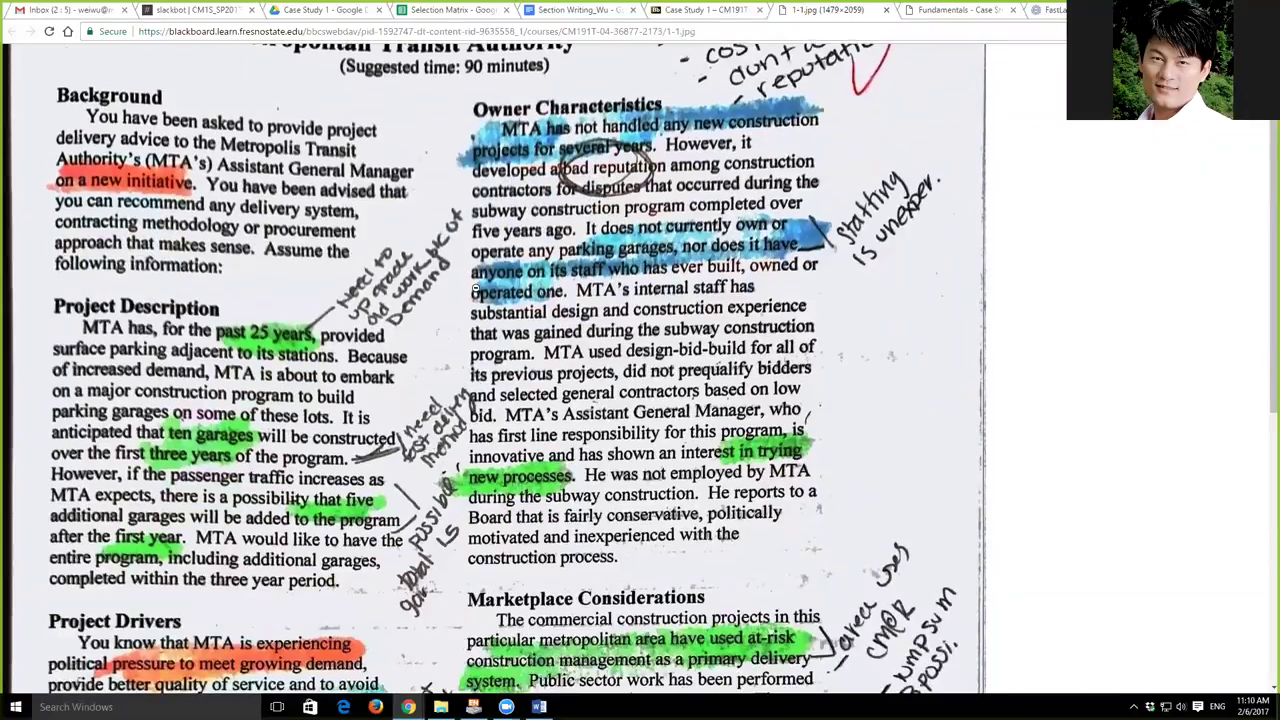
pyautogui.scroll(-2, 410, 258)
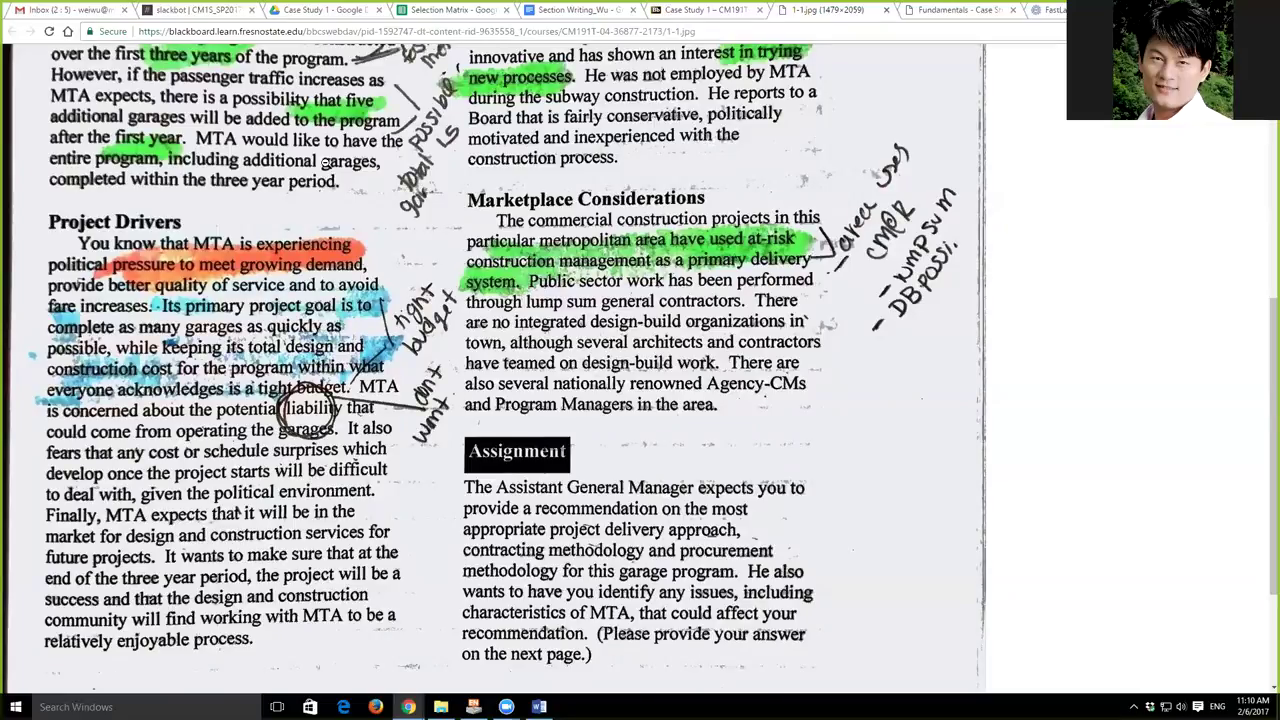
pyautogui.scroll(2, 324, 163)
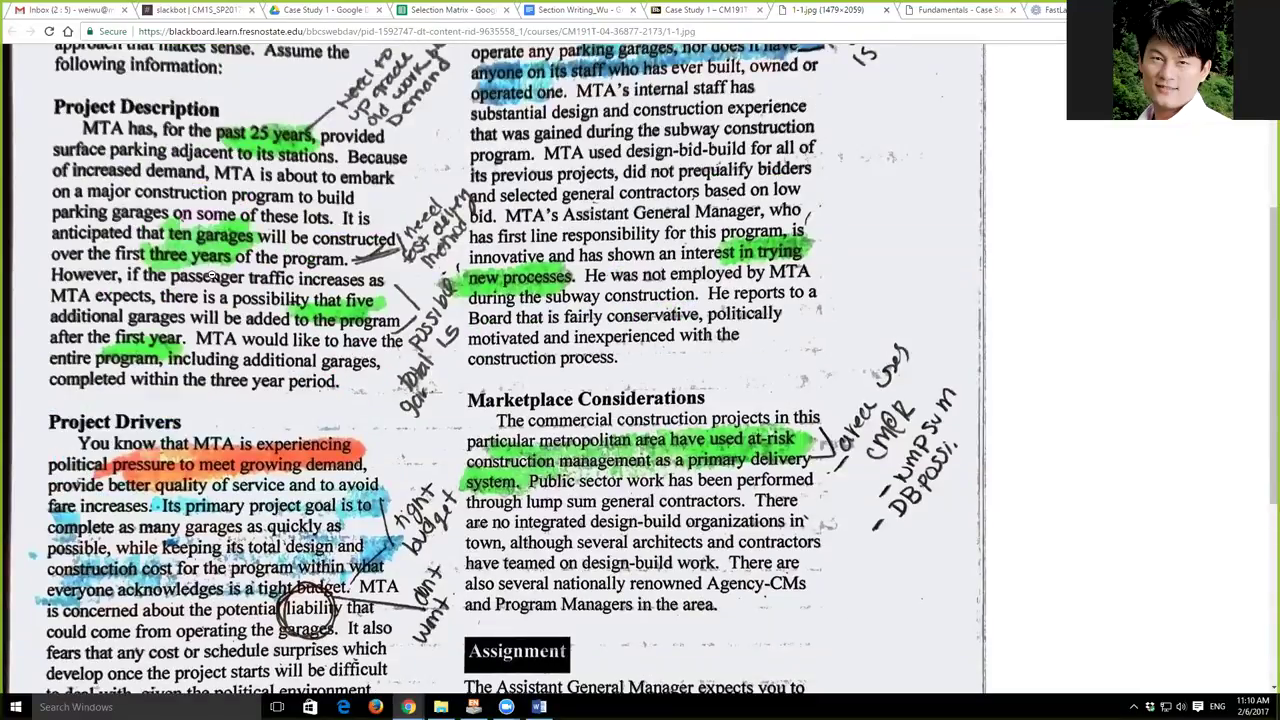
pyautogui.scroll(-1, 350, 290)
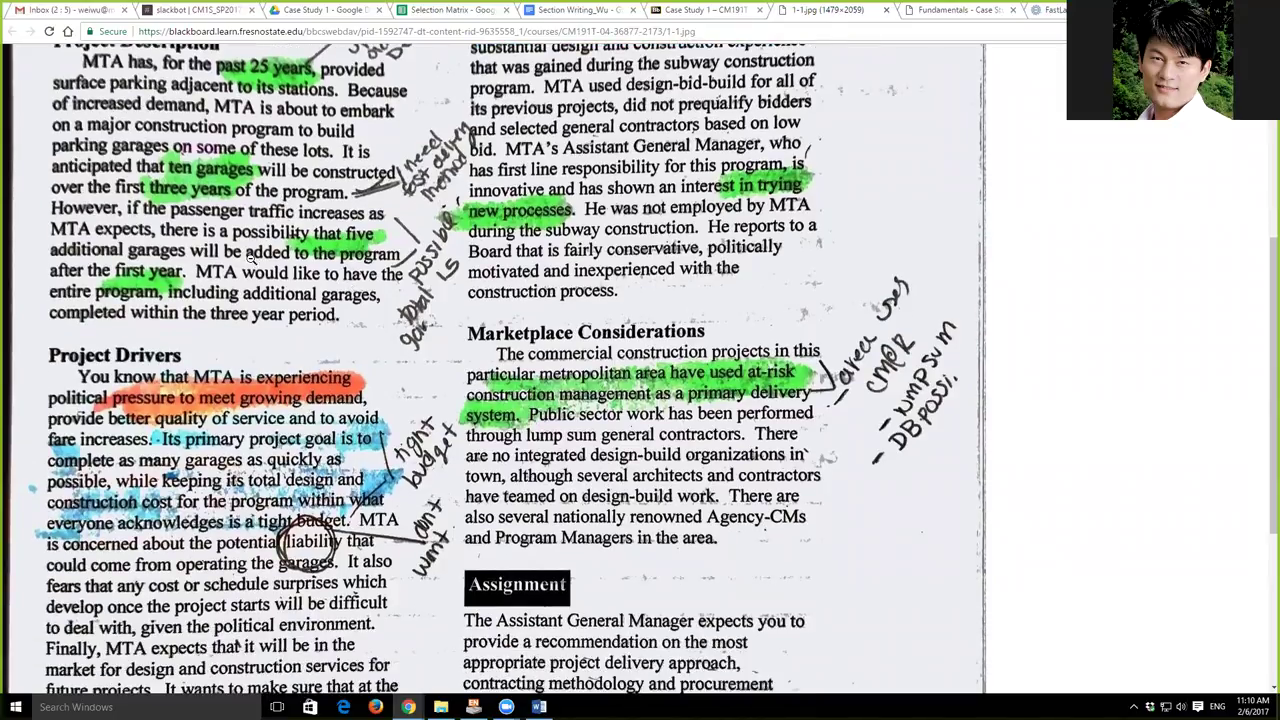
pyautogui.scroll(-1, 280, 253)
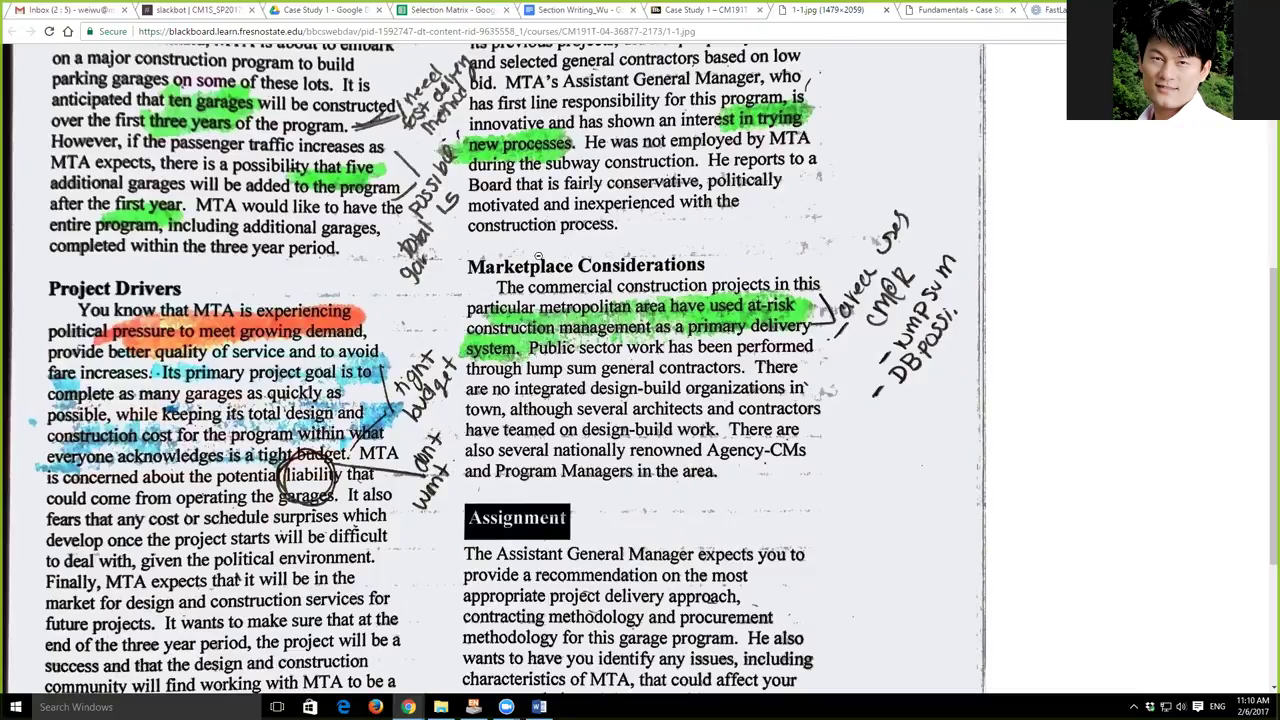
pyautogui.scroll(1, 660, 234)
pyautogui.scroll(3, 660, 234)
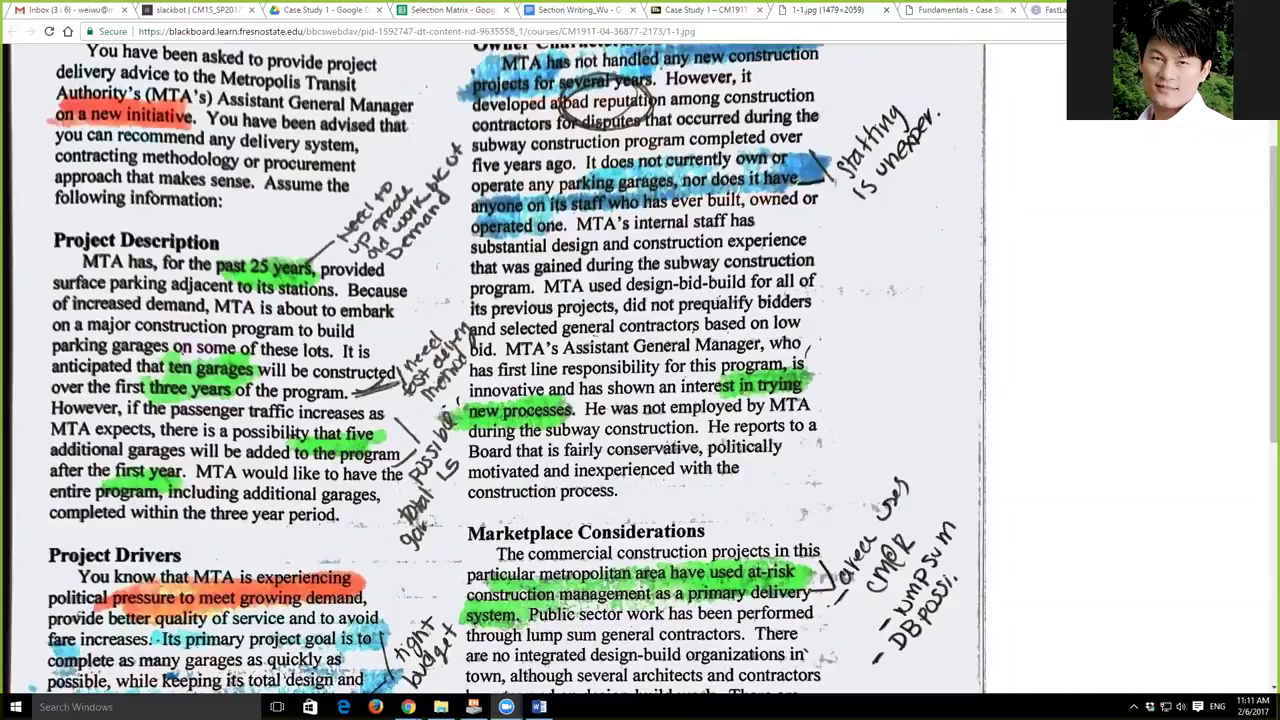
pyautogui.click(674, 16)
# - Read the 1-2.jpg MTA recommendation at full size, then go back to Case Study 1
pyautogui.click(297, 390)
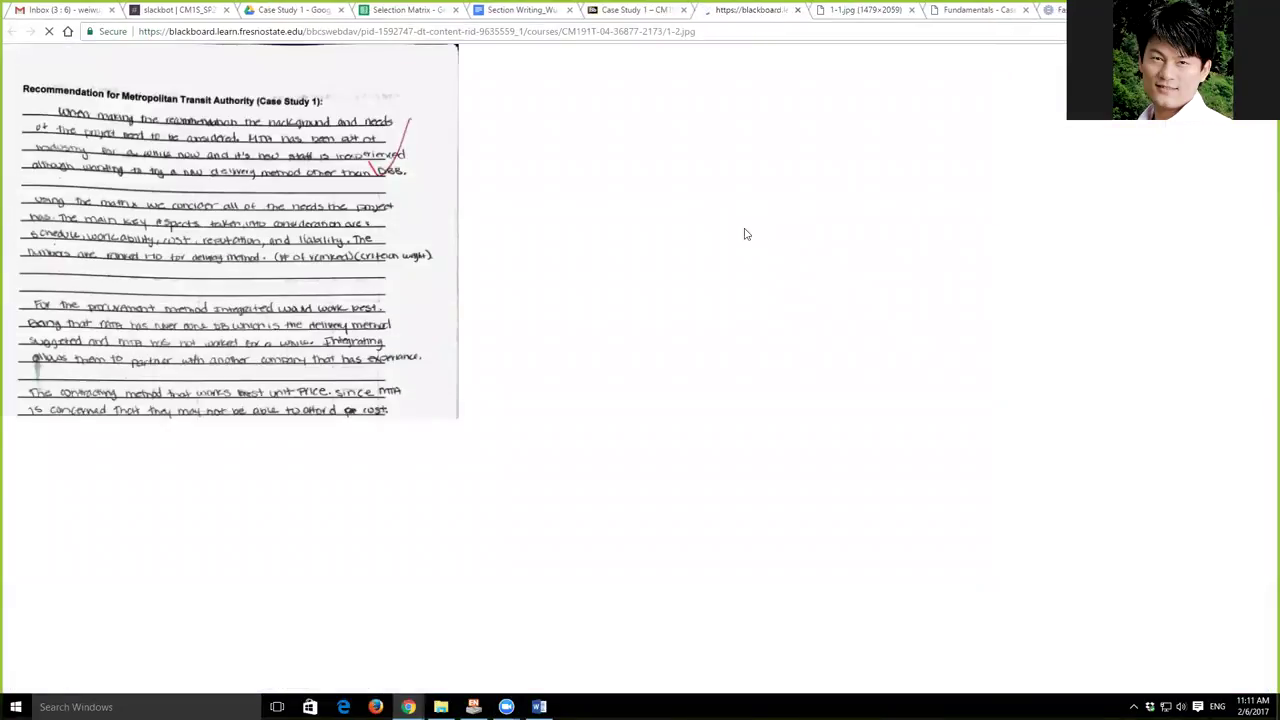
pyautogui.click(161, 222)
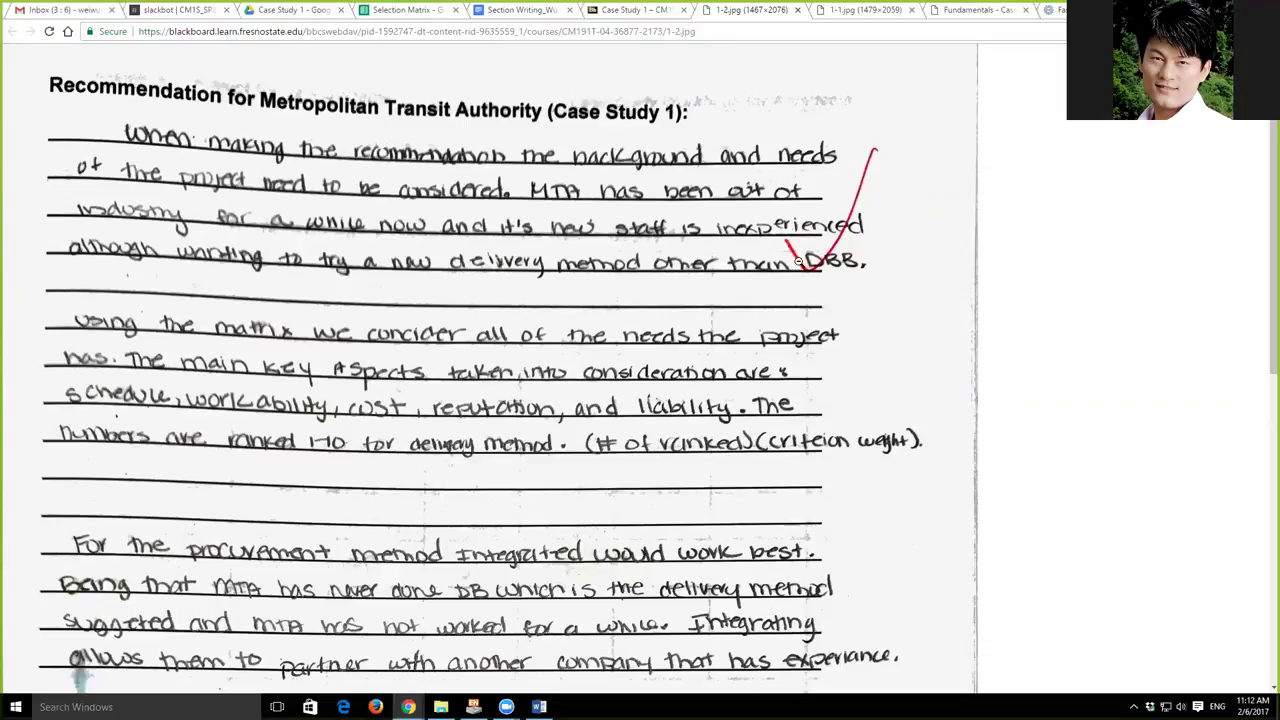
pyautogui.click(645, 12)
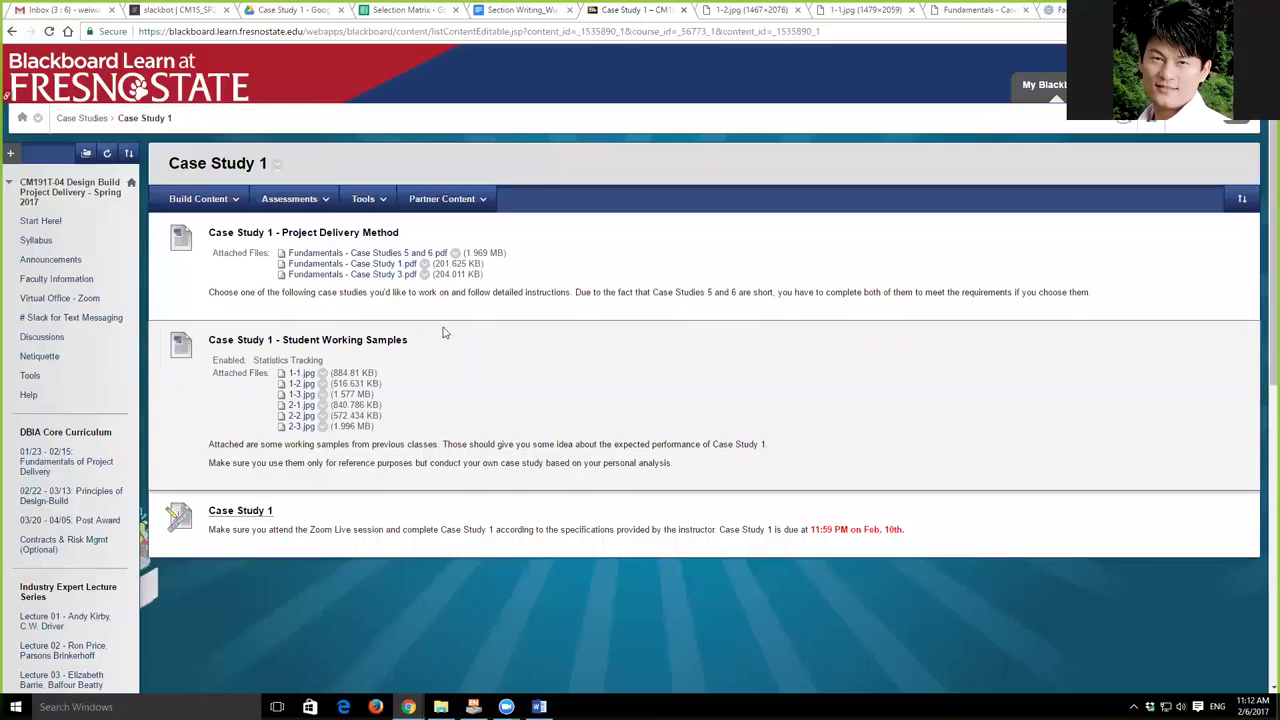
# - Briefly open and close the Case Study 3 fundamentals PDF while loading the 1-3.jpg sample
pyautogui.click(324, 276)
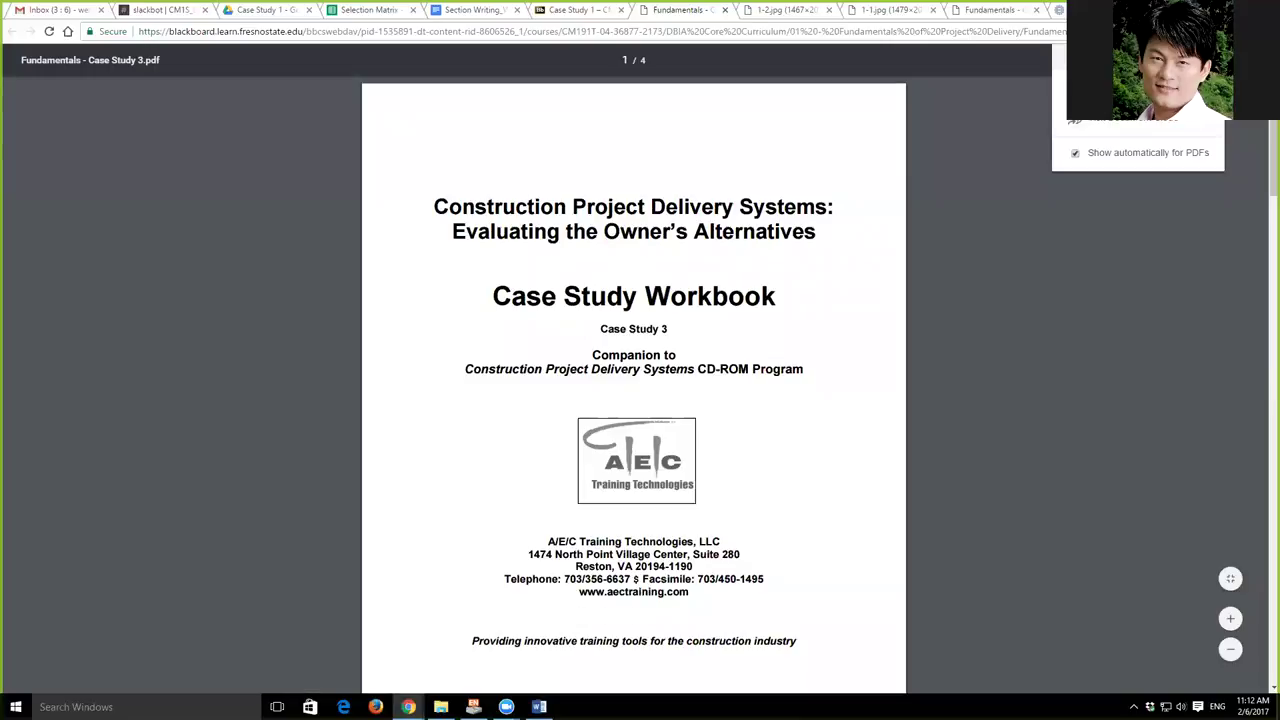
pyautogui.click(576, 10)
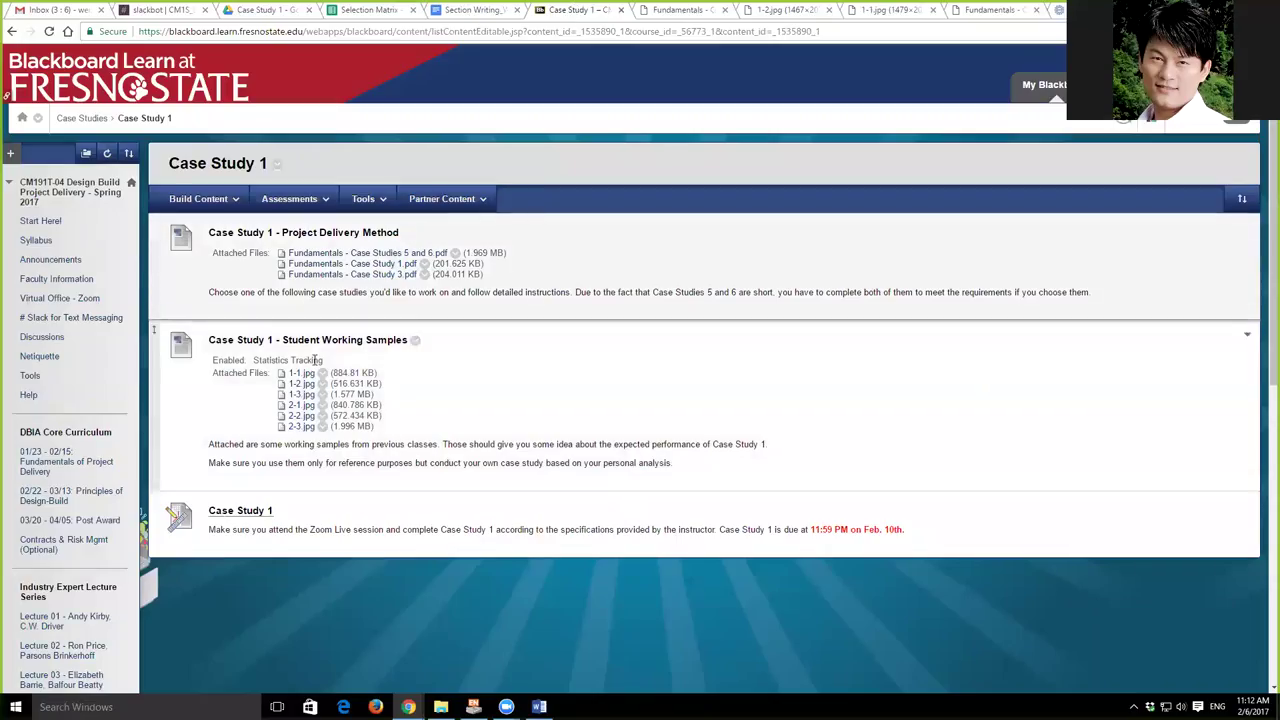
pyautogui.click(300, 404)
pyautogui.click(752, 11)
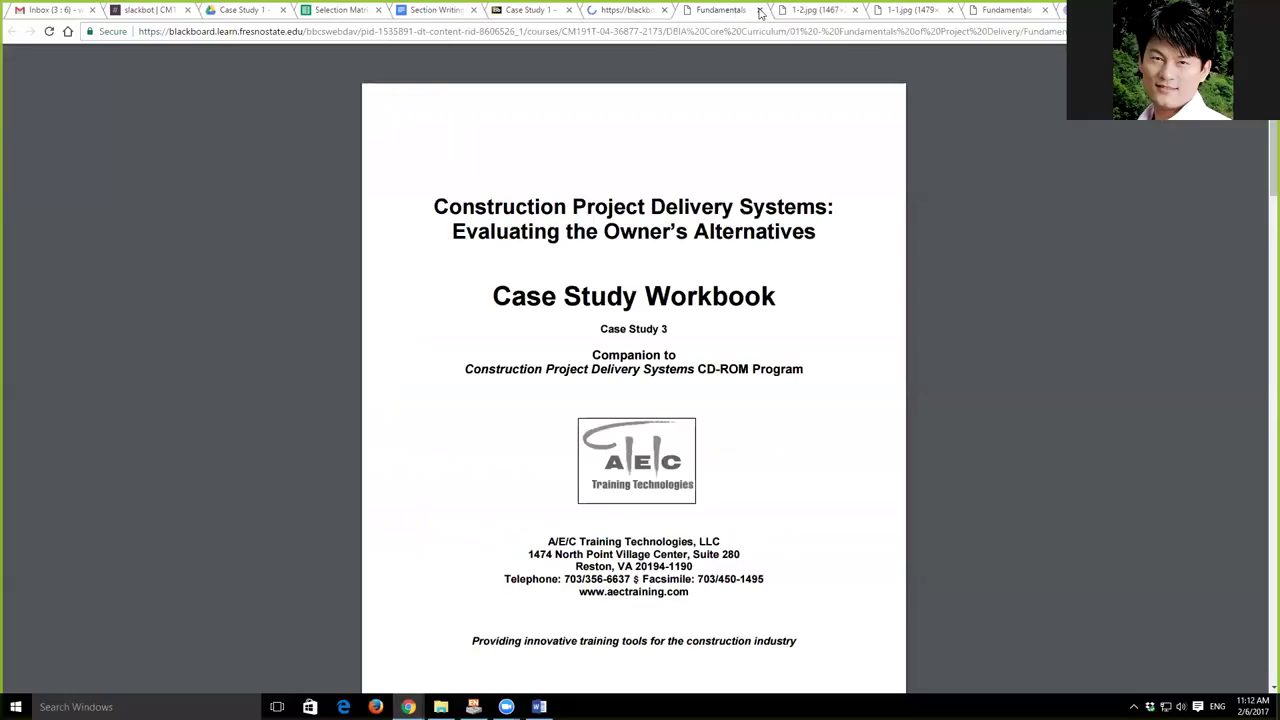
pyautogui.click(760, 11)
# - Inspect the completed MTA matrix in 1-3.jpg at full size, then go to the Selection Matrix sheet
pyautogui.click(622, 12)
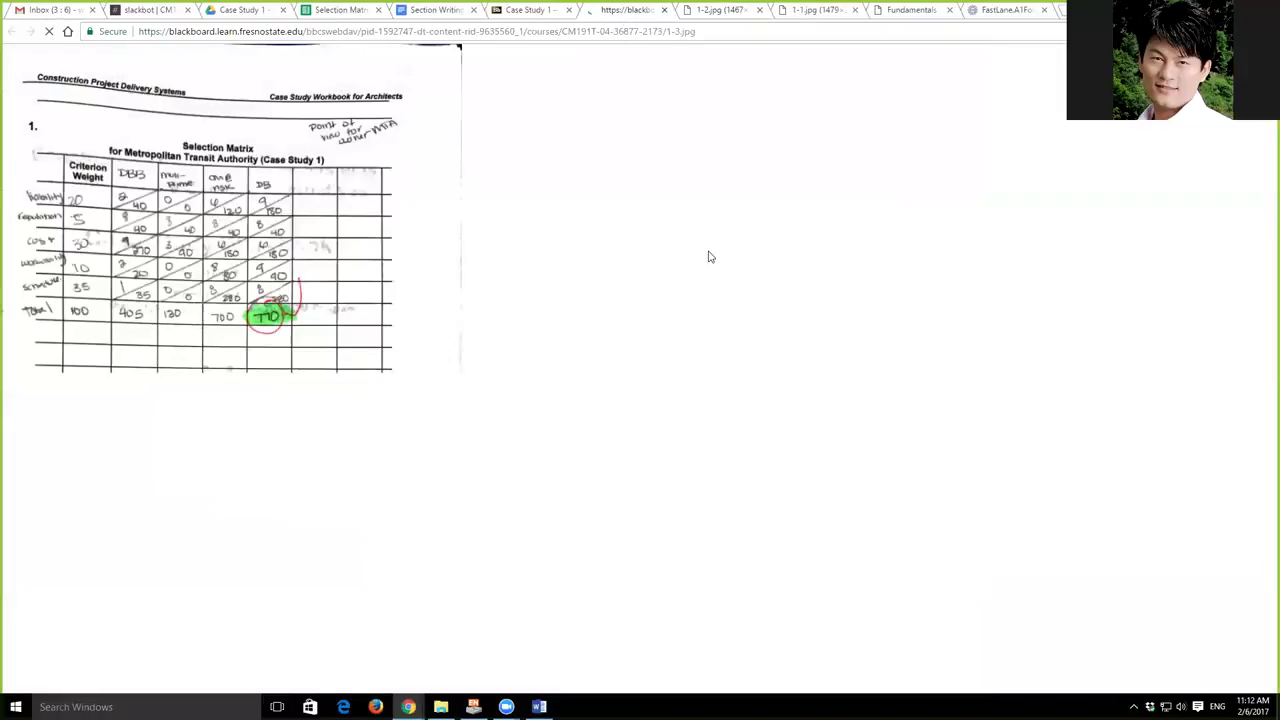
pyautogui.click(214, 287)
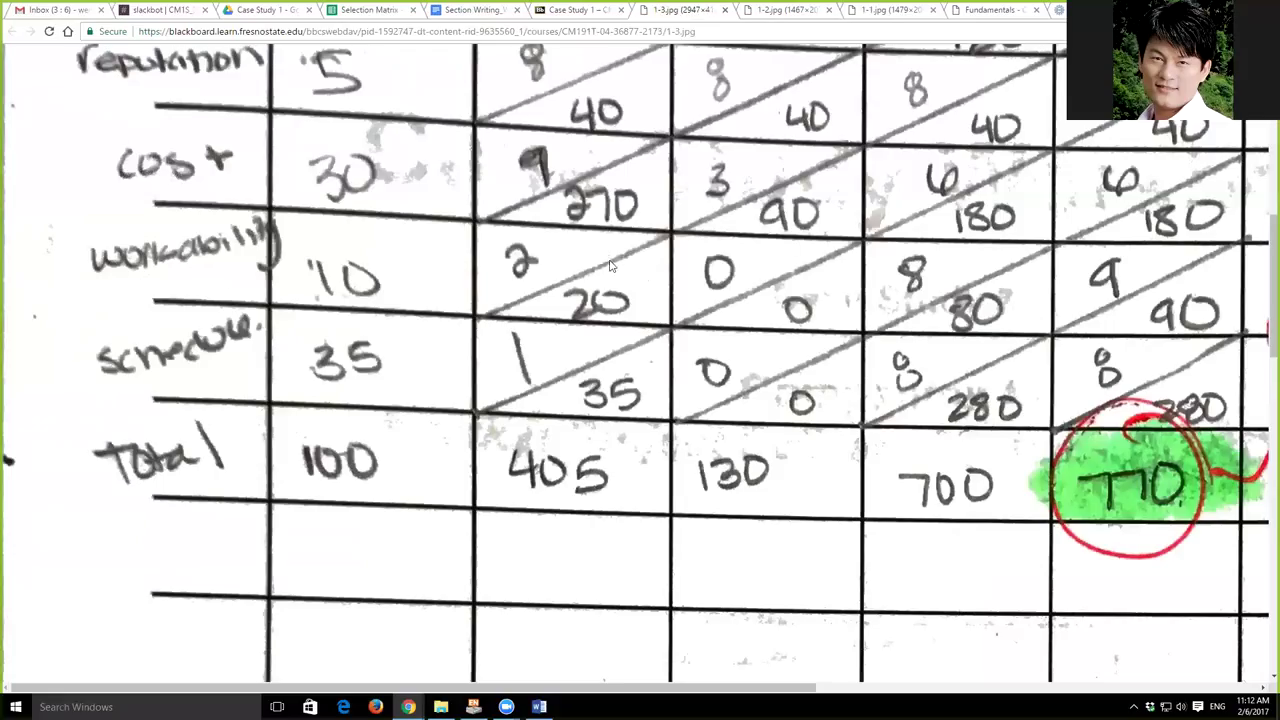
pyautogui.click(610, 263)
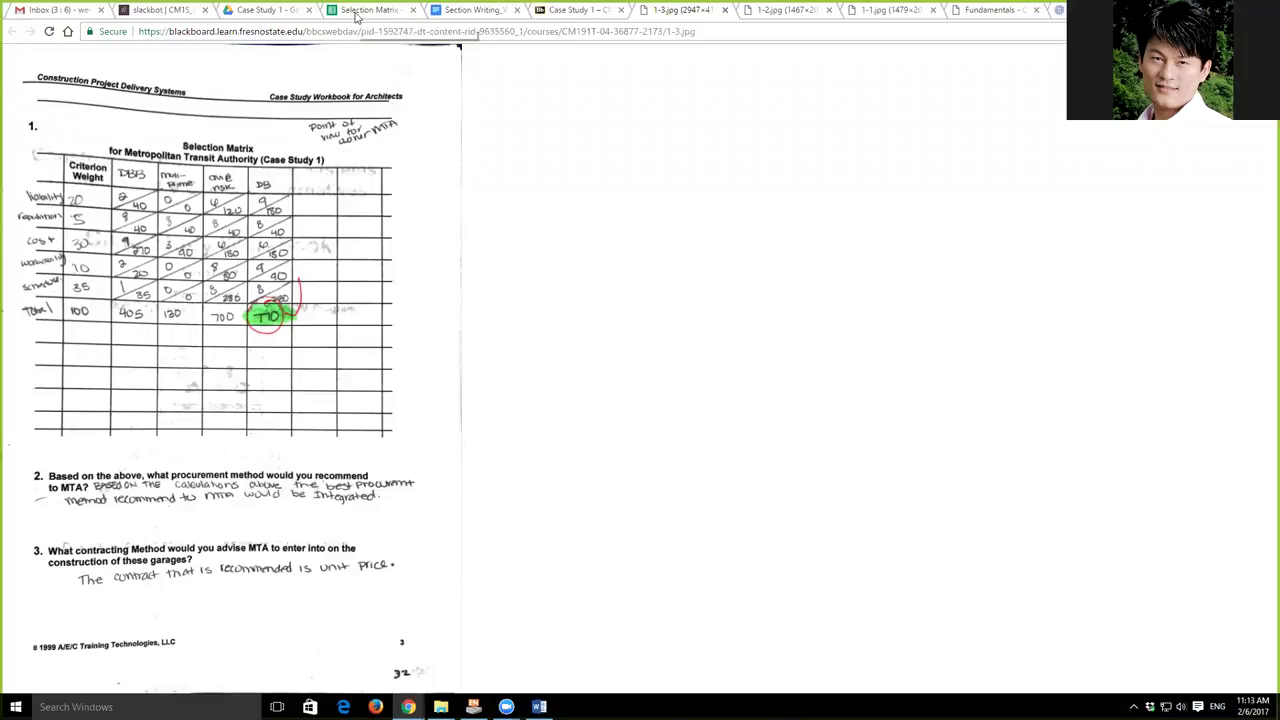
pyautogui.click(356, 14)
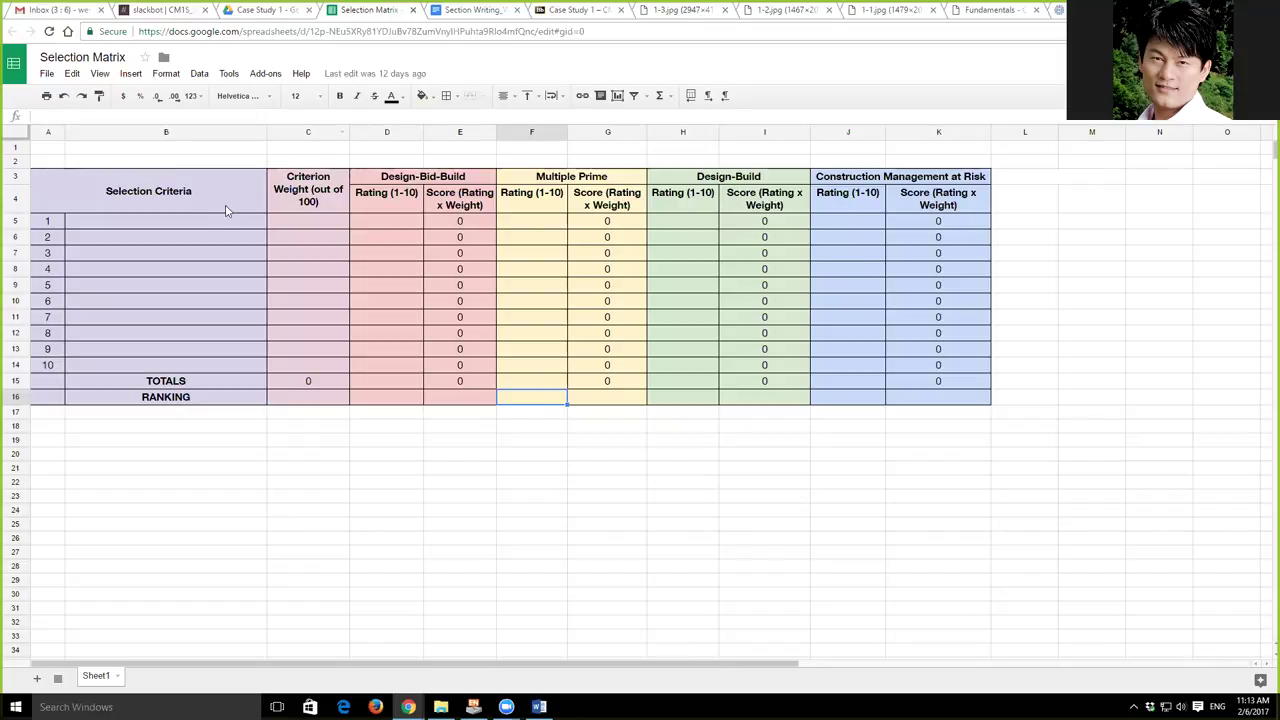
pyautogui.click(144, 225)
pyautogui.click(143, 243)
pyautogui.click(137, 258)
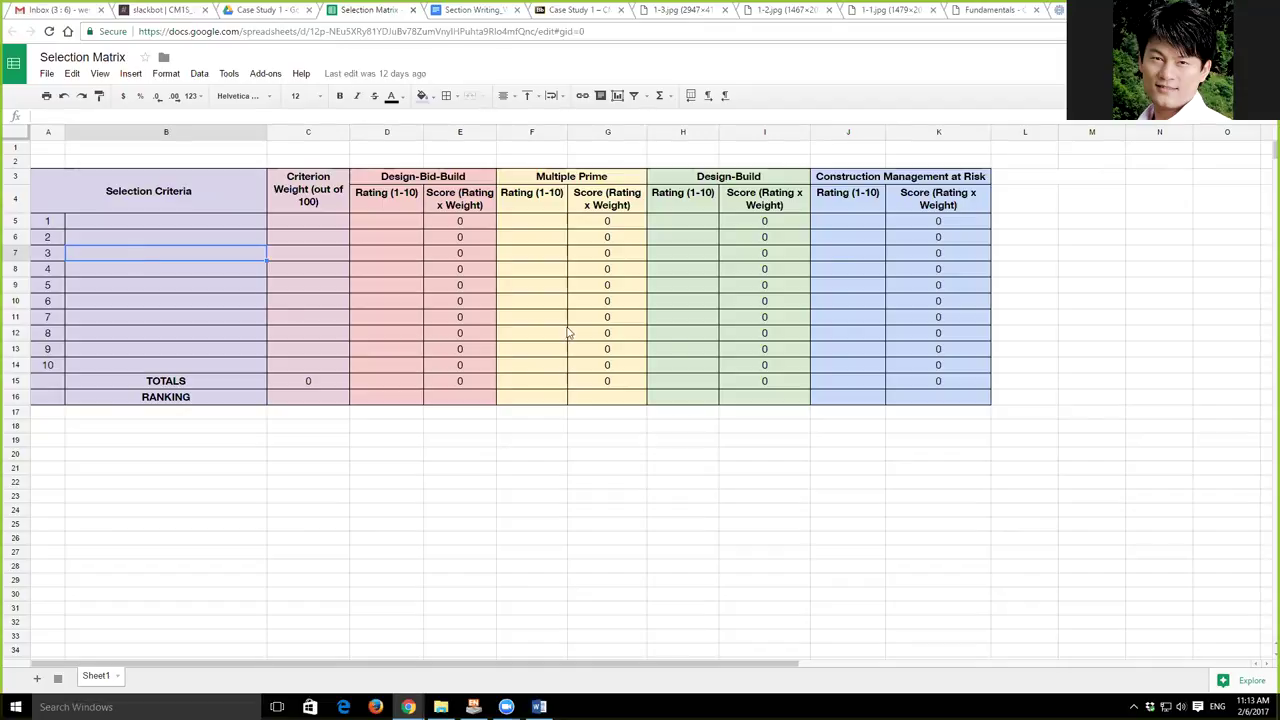
pyautogui.click(863, 436)
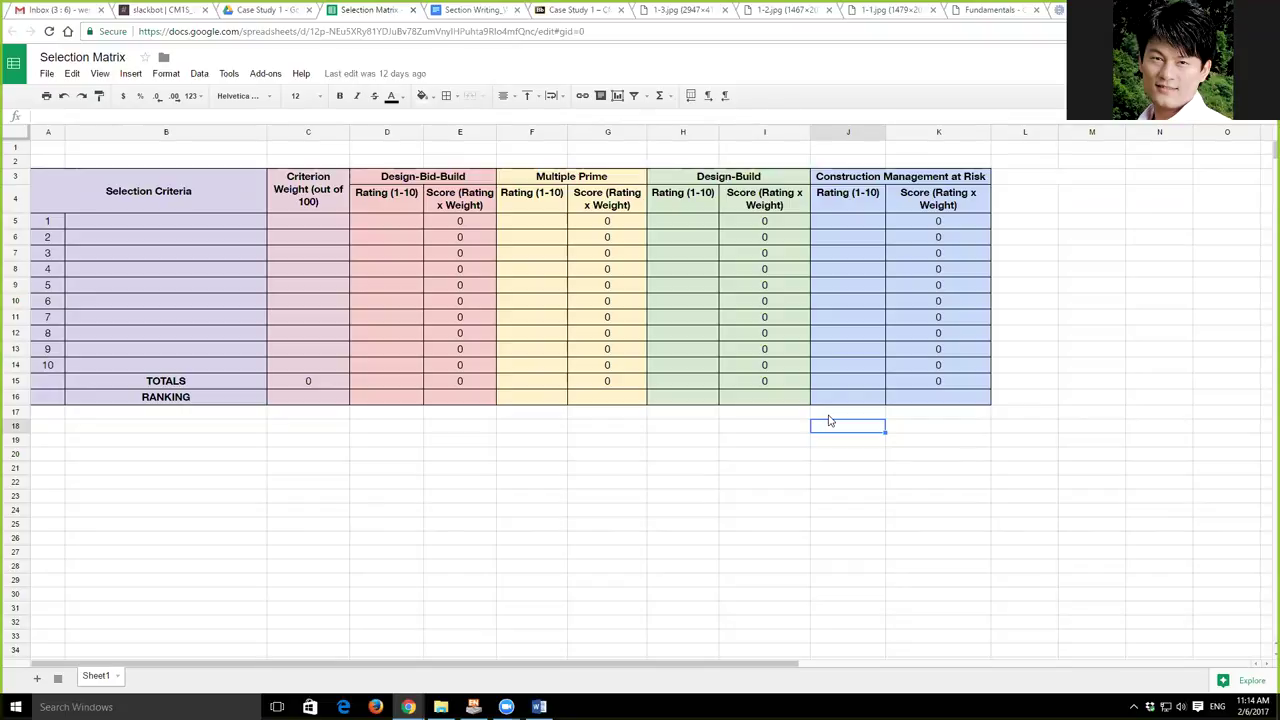
# - Enter Time/Schedule in B5 and Cost/Budget in B6
pyautogui.click(210, 222)
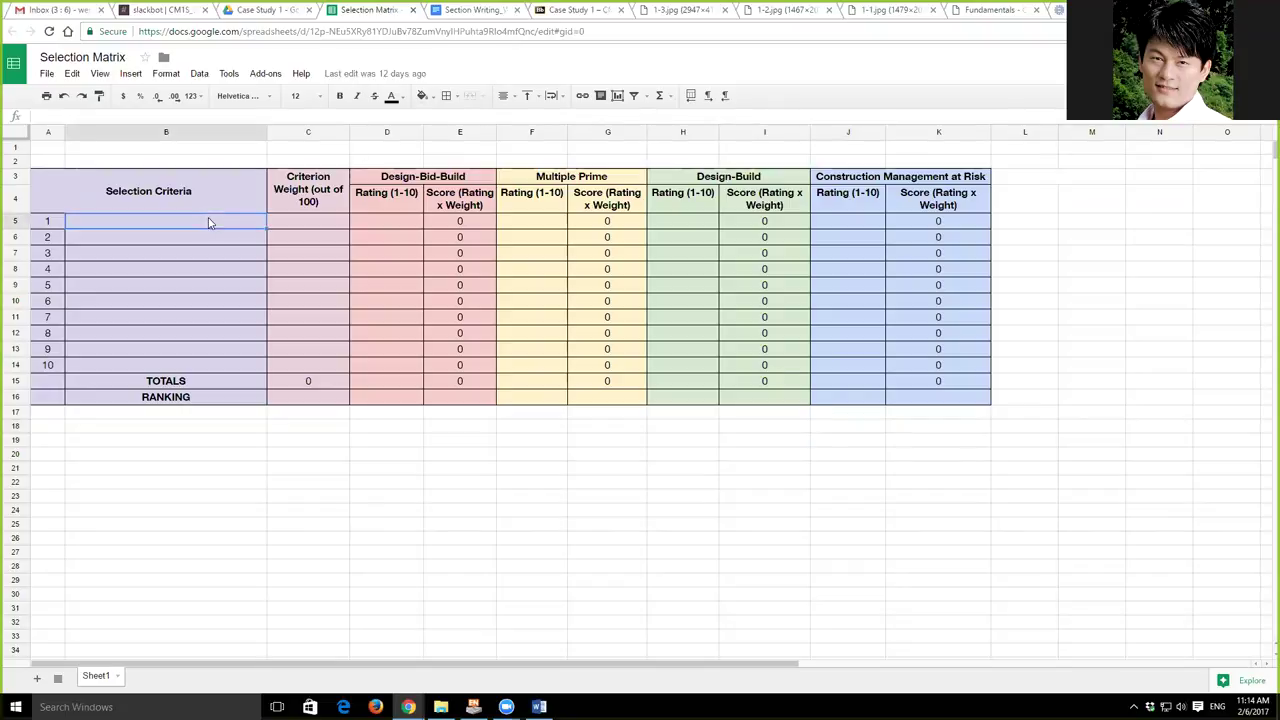
pyautogui.write('Time')
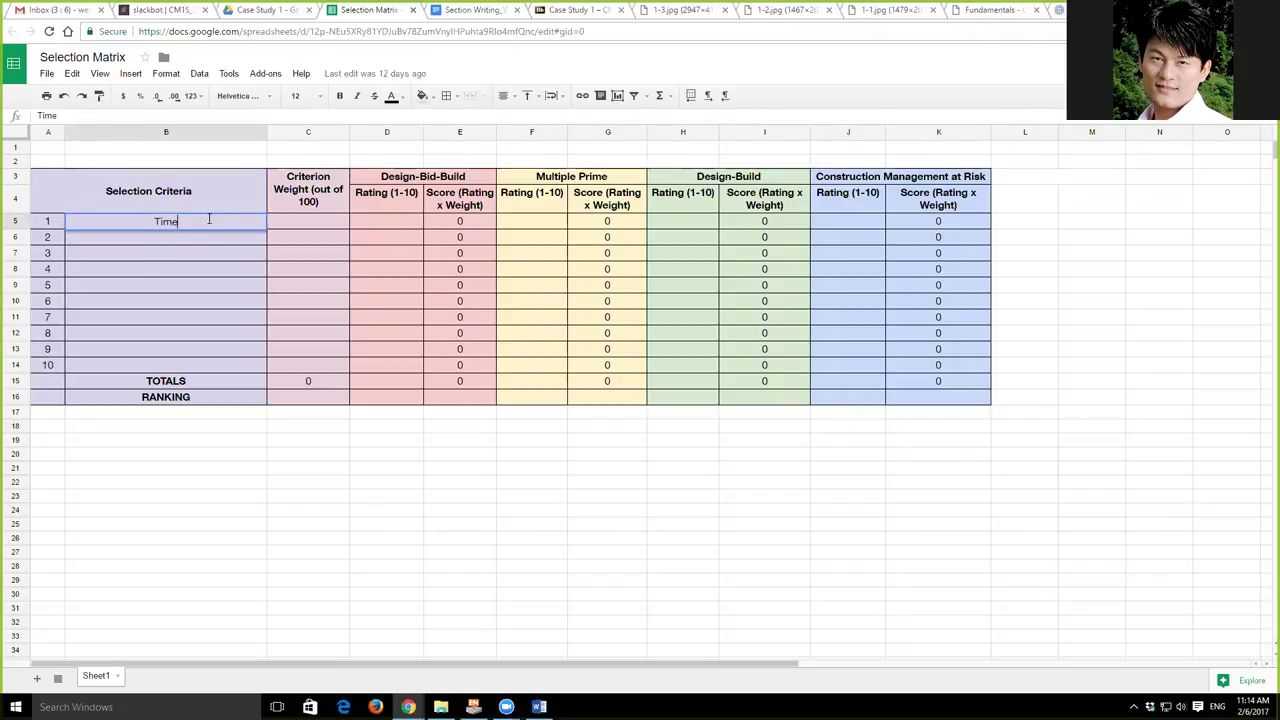
pyautogui.write('/Schedule')
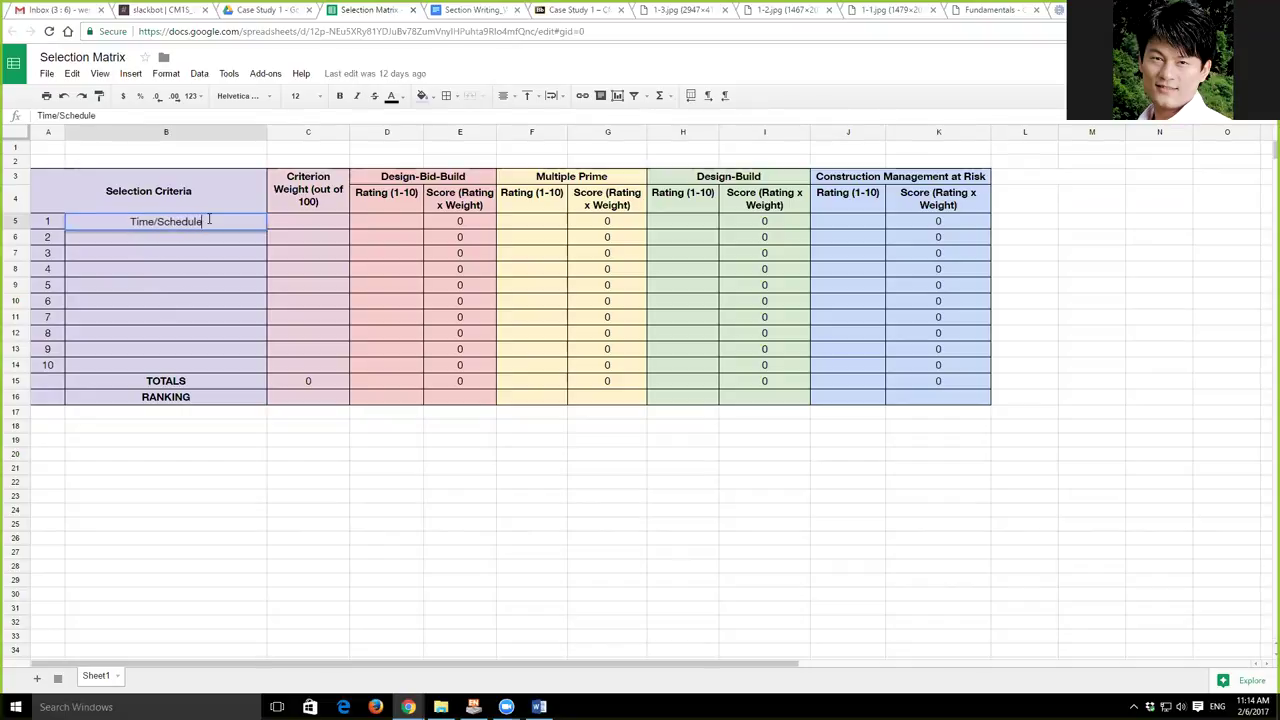
pyautogui.press('Return')
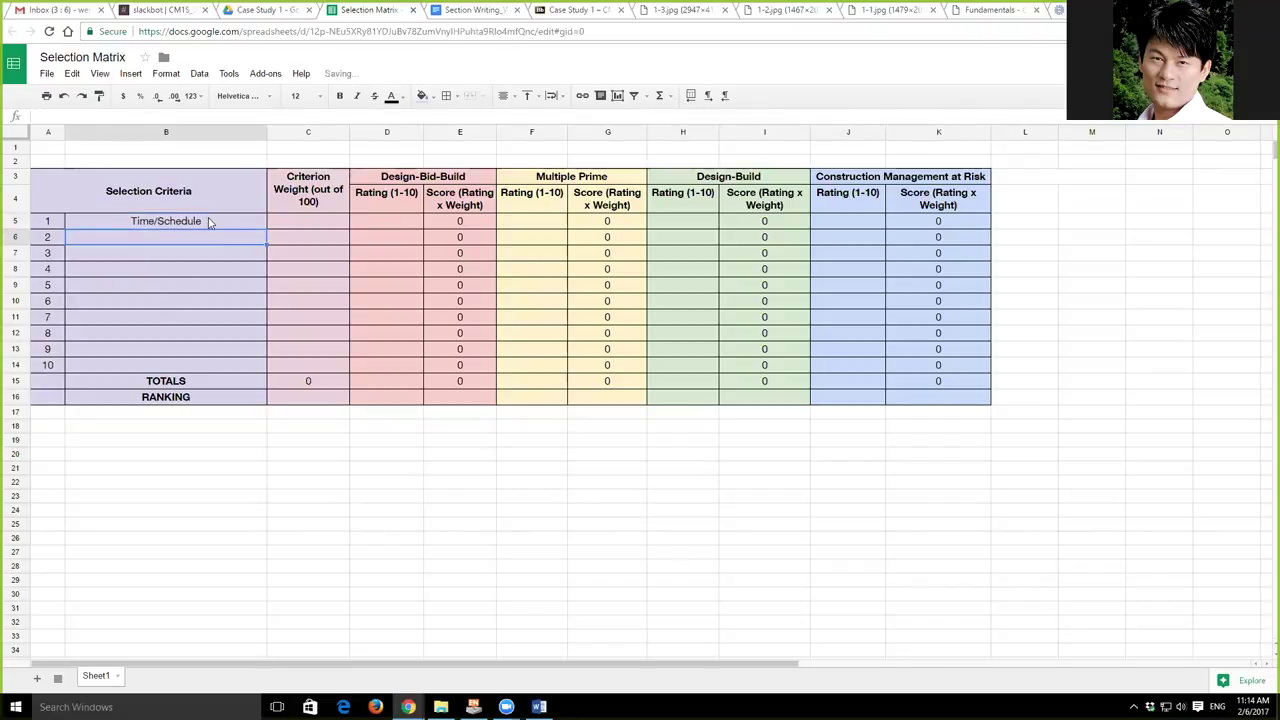
pyautogui.write('Cost/Budget')
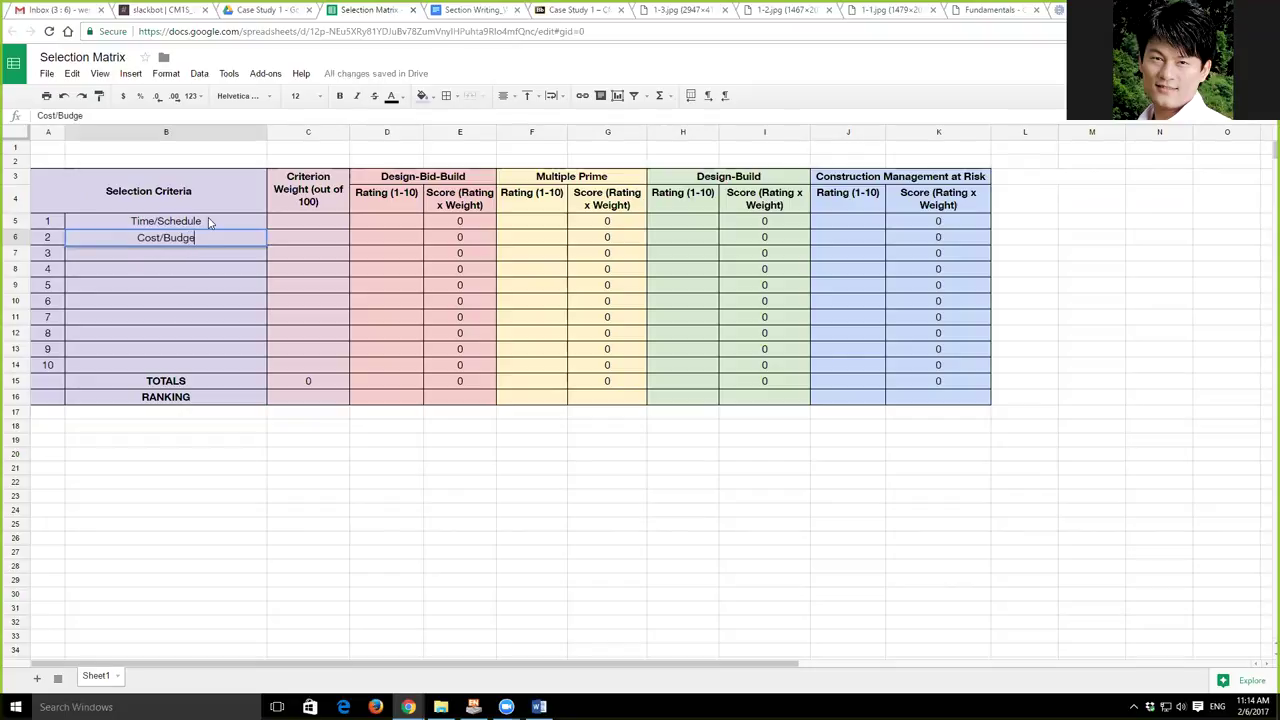
pyautogui.press('Return')
# - Add Political Pressure, Financing and Owner Feature in B7 through B9
pyautogui.write('Pro')
pyautogui.press('BackSpace')
pyautogui.press('BackSpace')
pyautogui.write('olic')
pyautogui.press('BackSpace')
pyautogui.press('BackSpace')
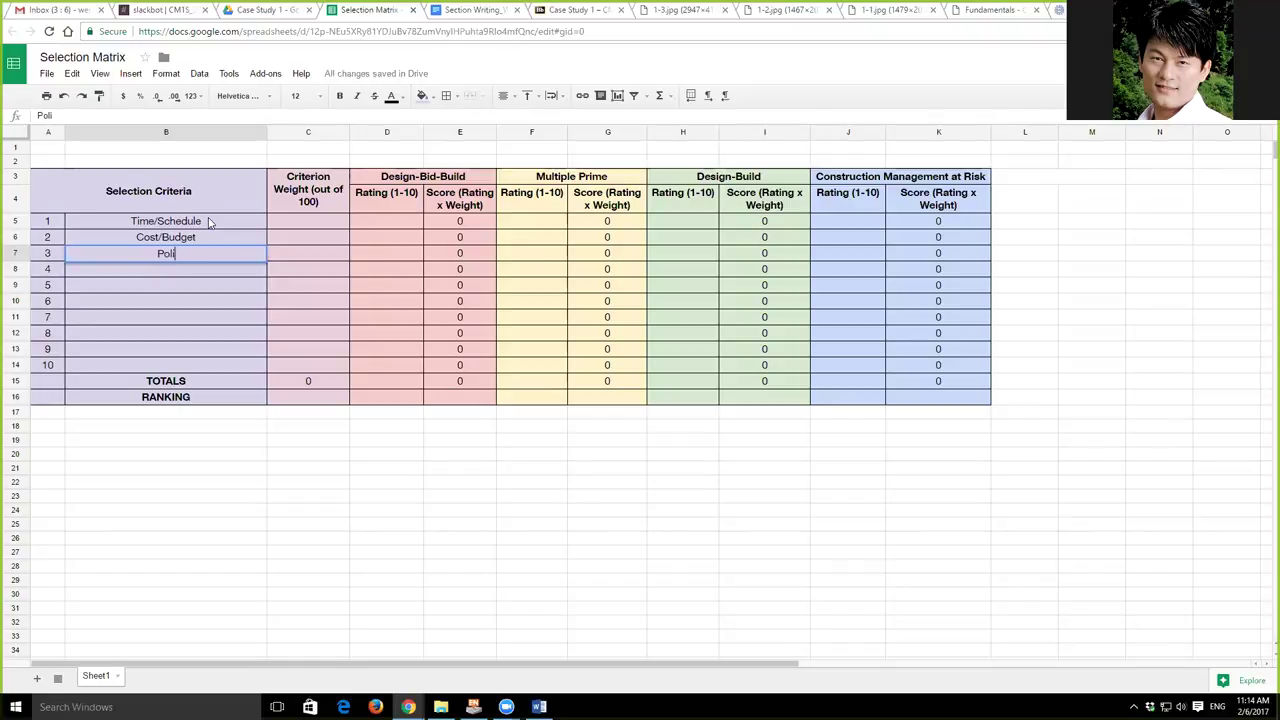
pyautogui.write('itical Pressure')
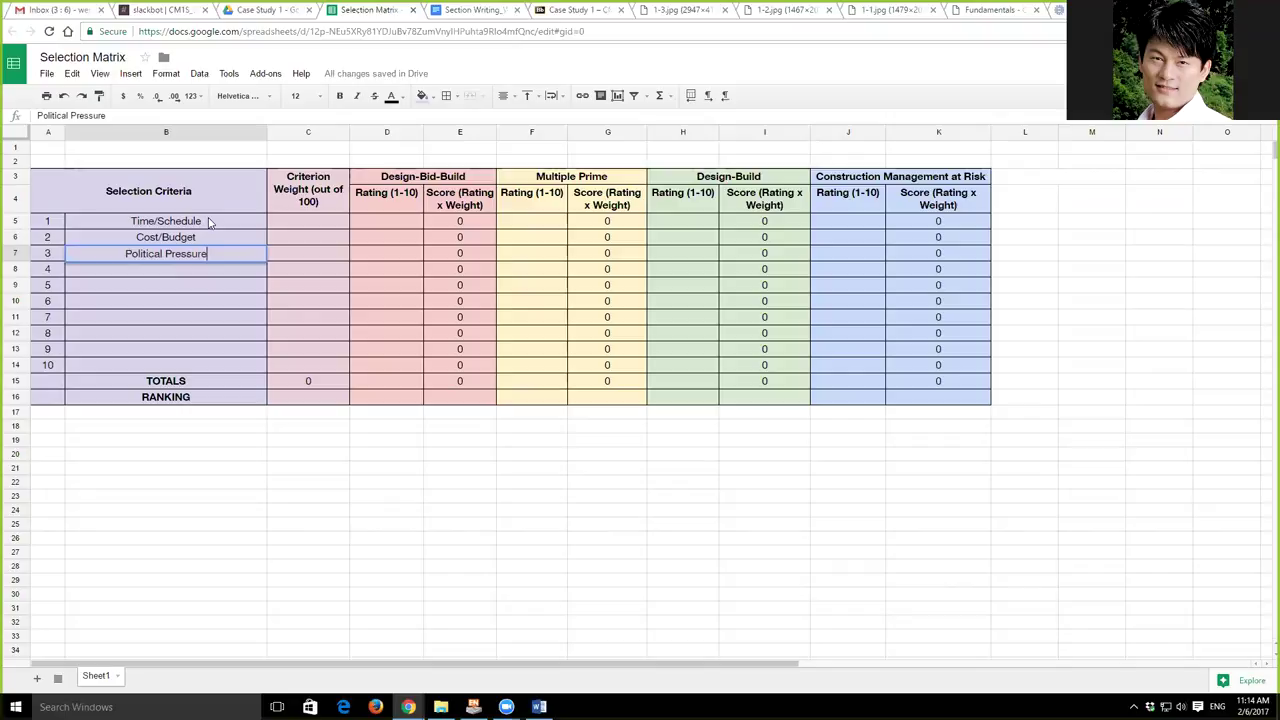
pyautogui.press('Return')
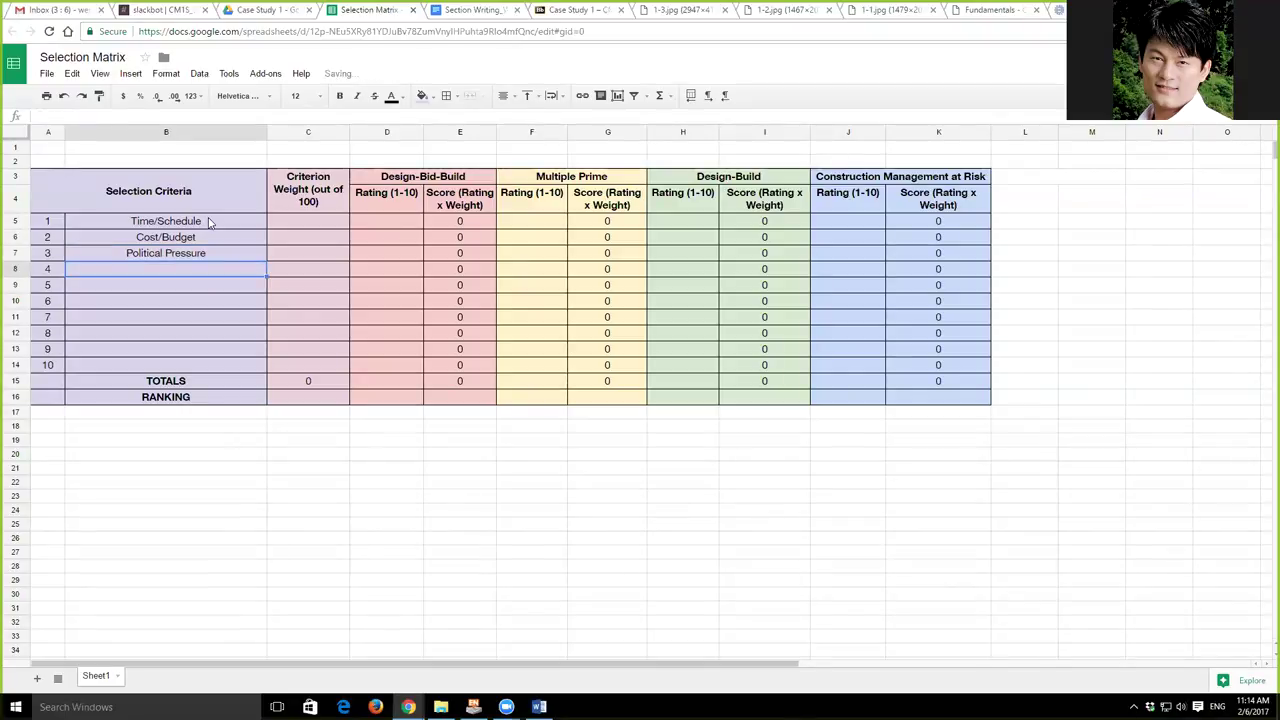
pyautogui.write('Financing')
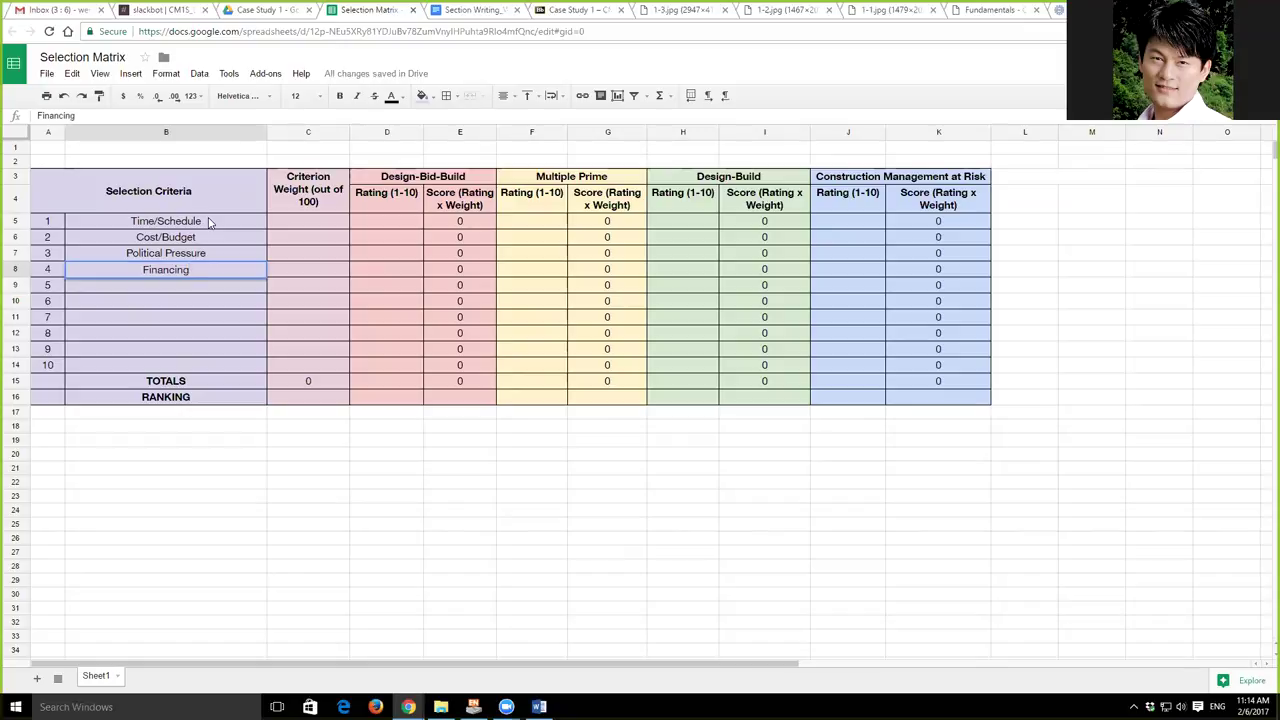
pyautogui.press('Return')
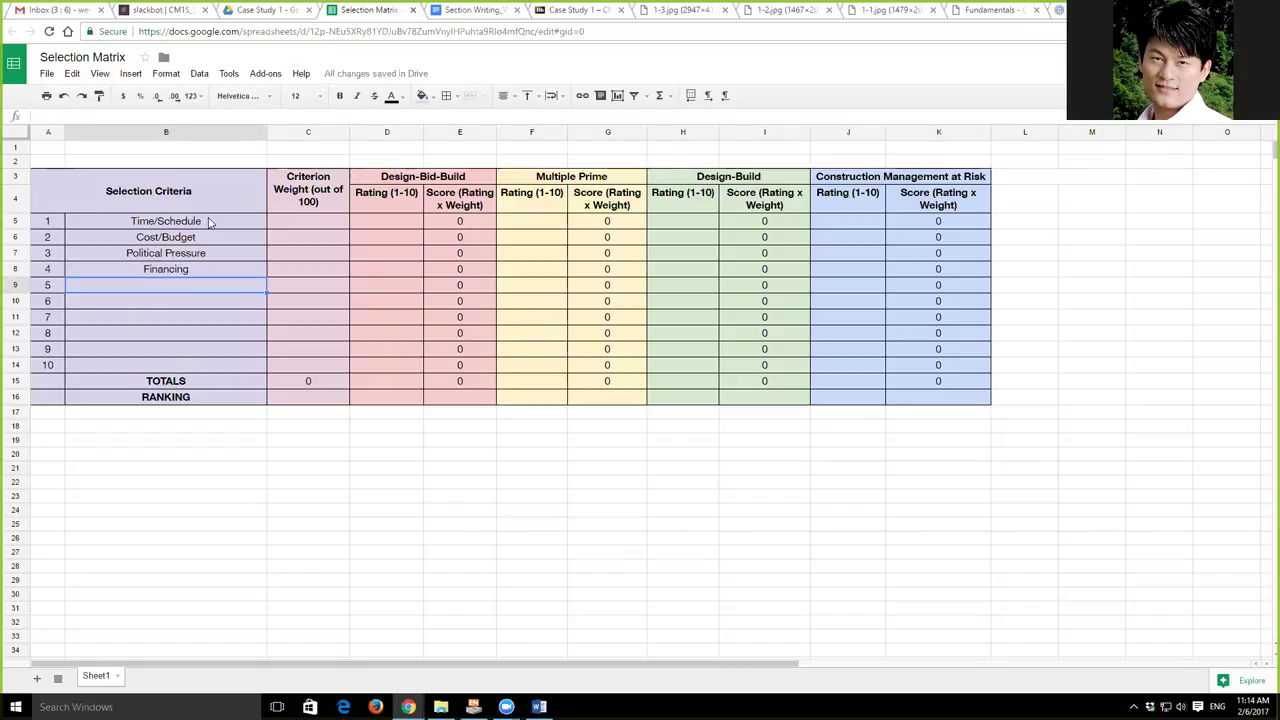
pyautogui.write('Owner Feature')
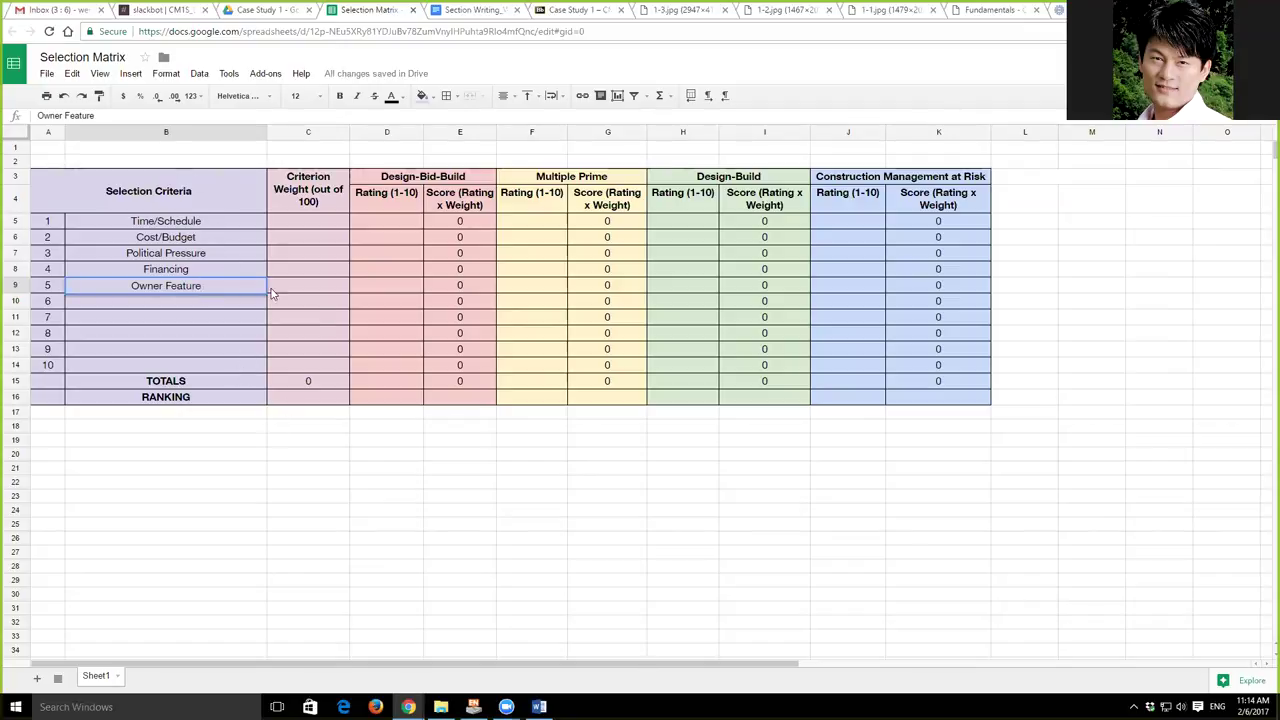
pyautogui.click(337, 320)
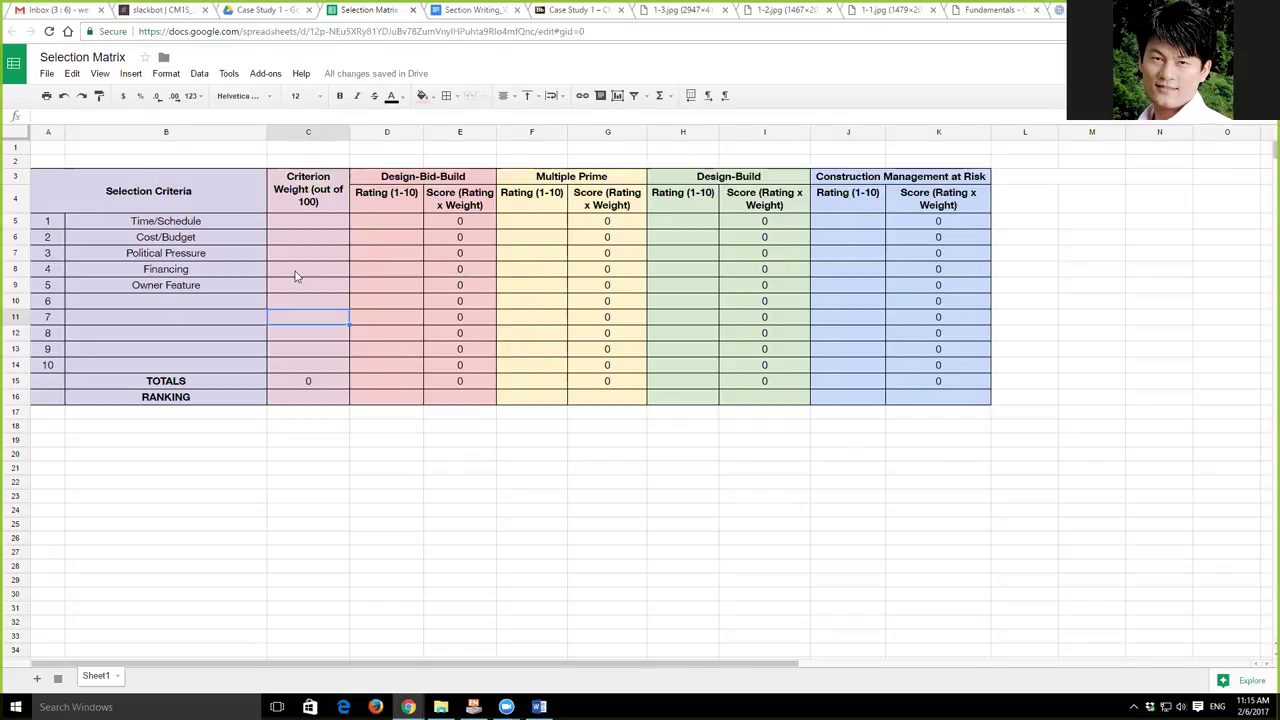
# - Enter weights 20, 35, 15 and 20 for the first four criteria in C5:C8
pyautogui.click(305, 226)
pyautogui.moveTo(305, 226); pyautogui.dragTo(300, 289)
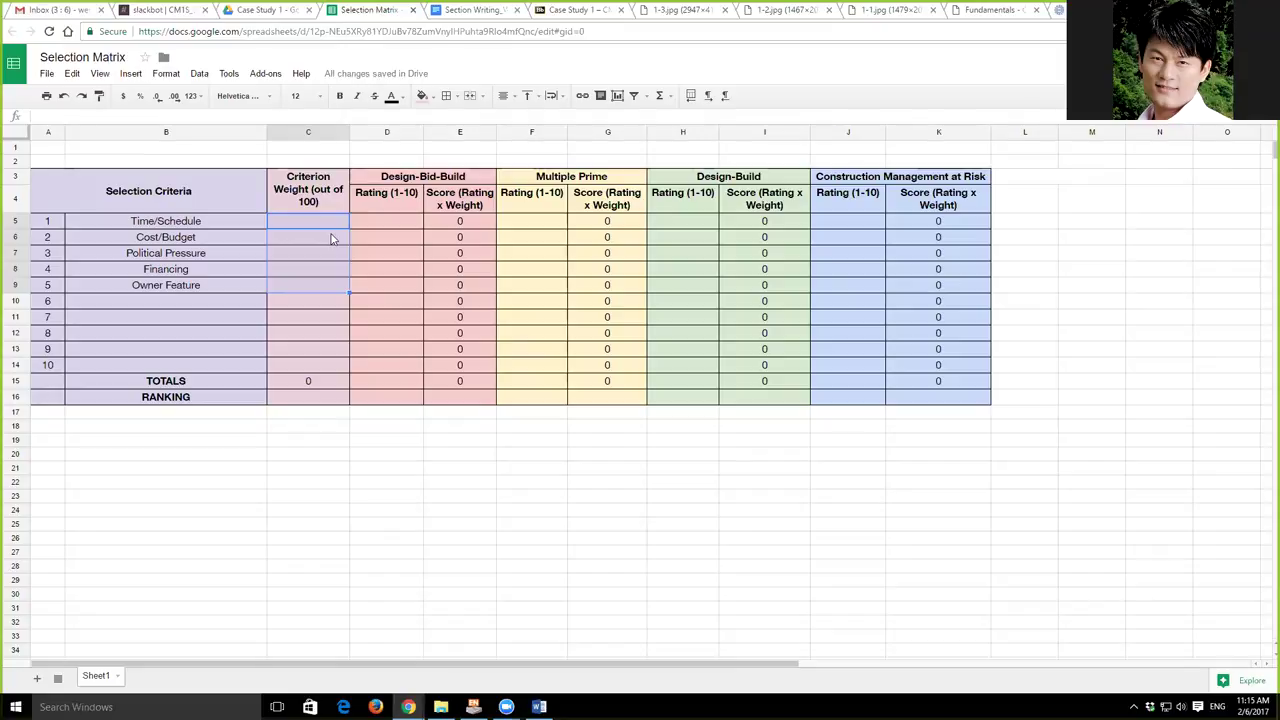
pyautogui.click(289, 224)
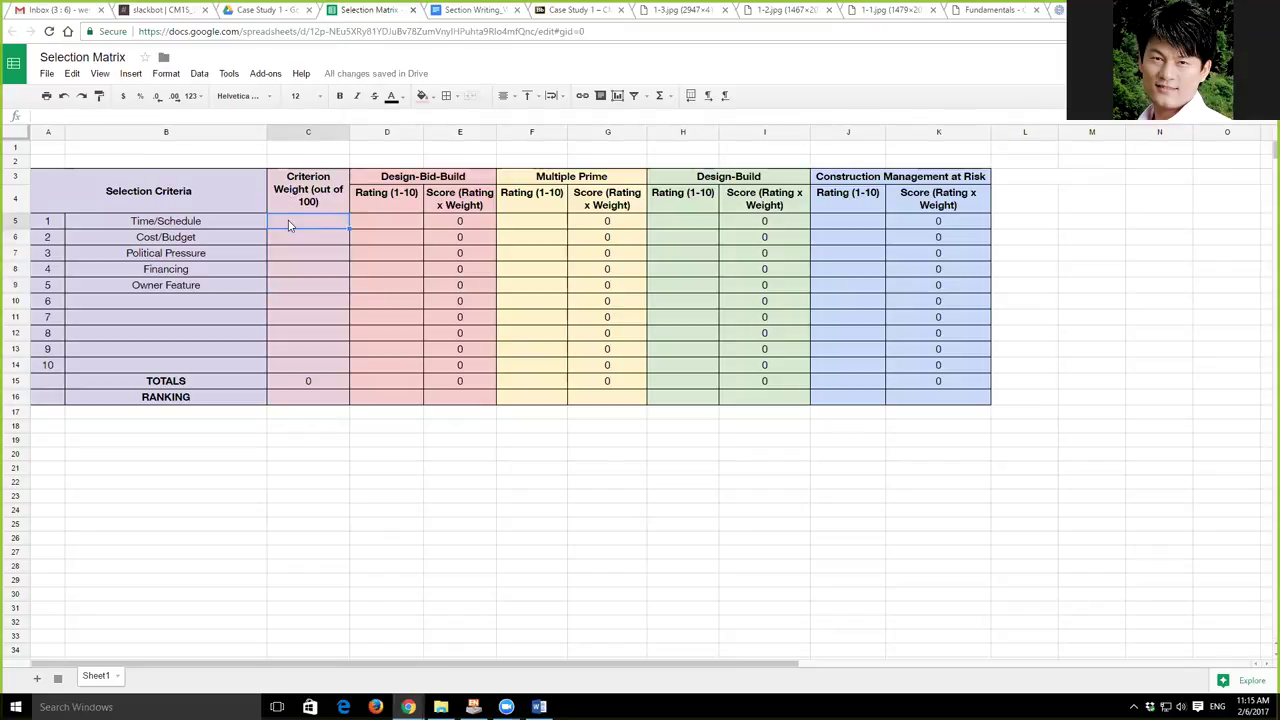
pyautogui.write('20')
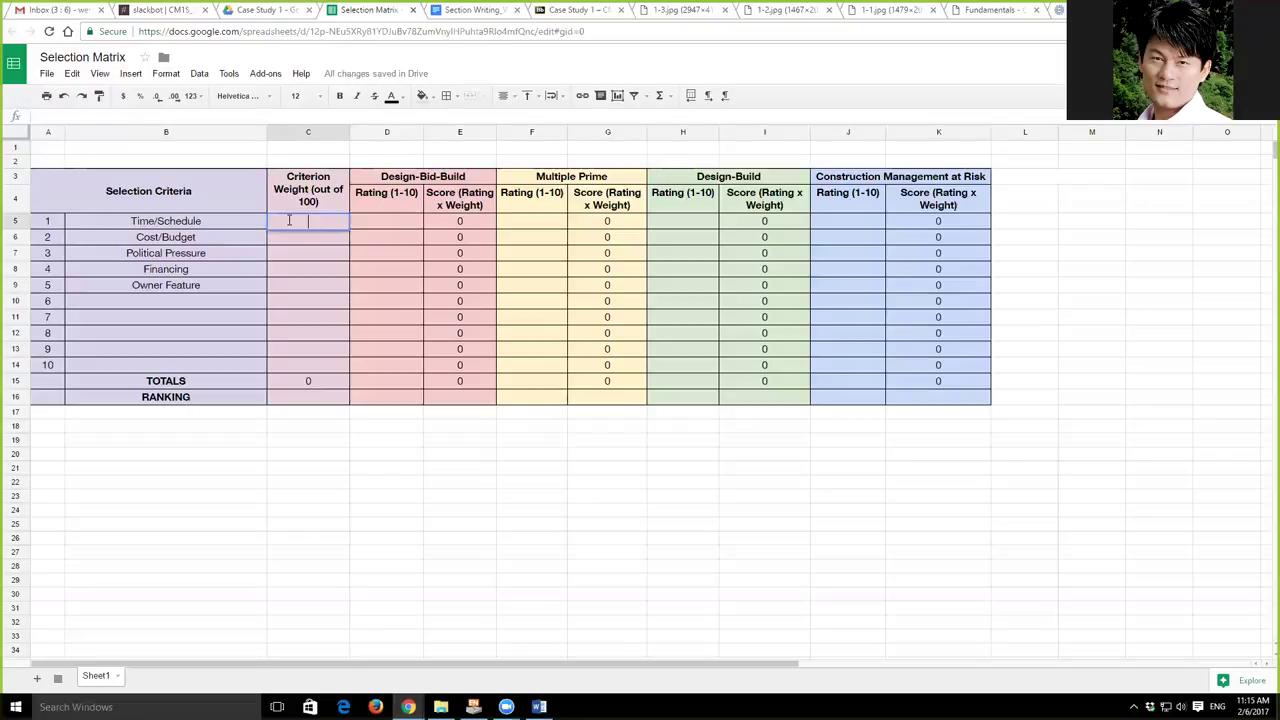
pyautogui.press('Return')
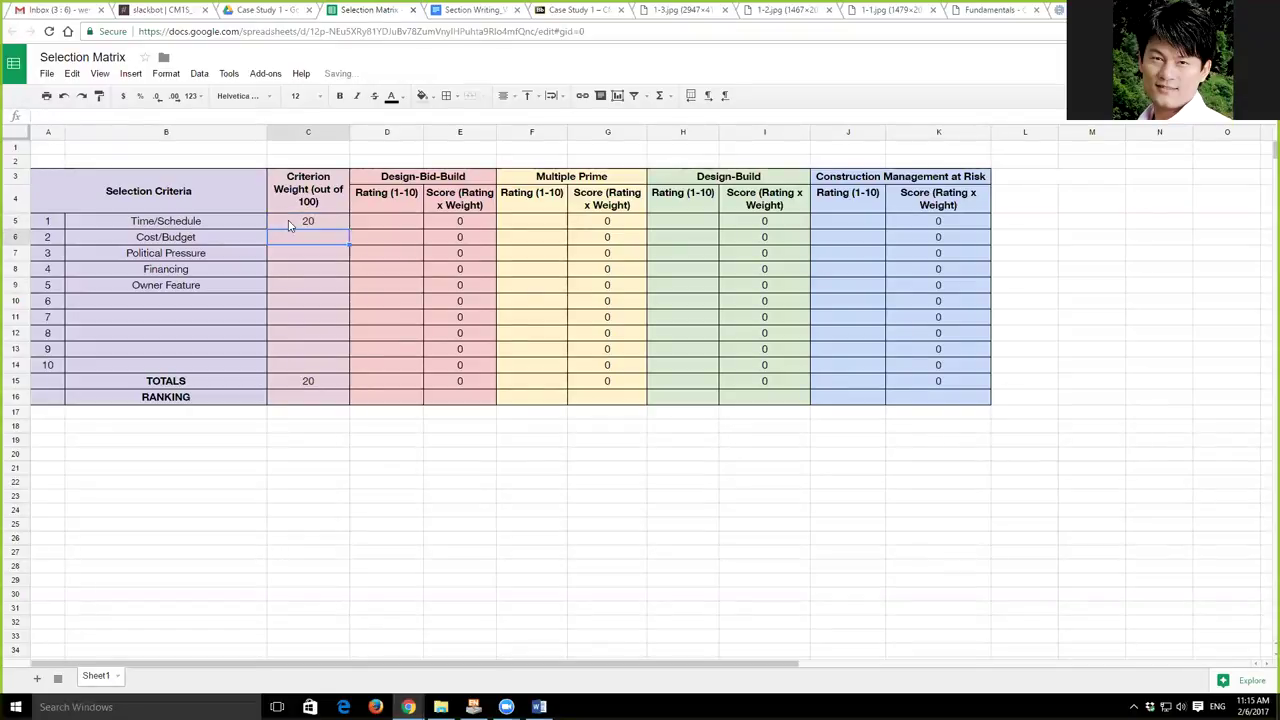
pyautogui.write('3')
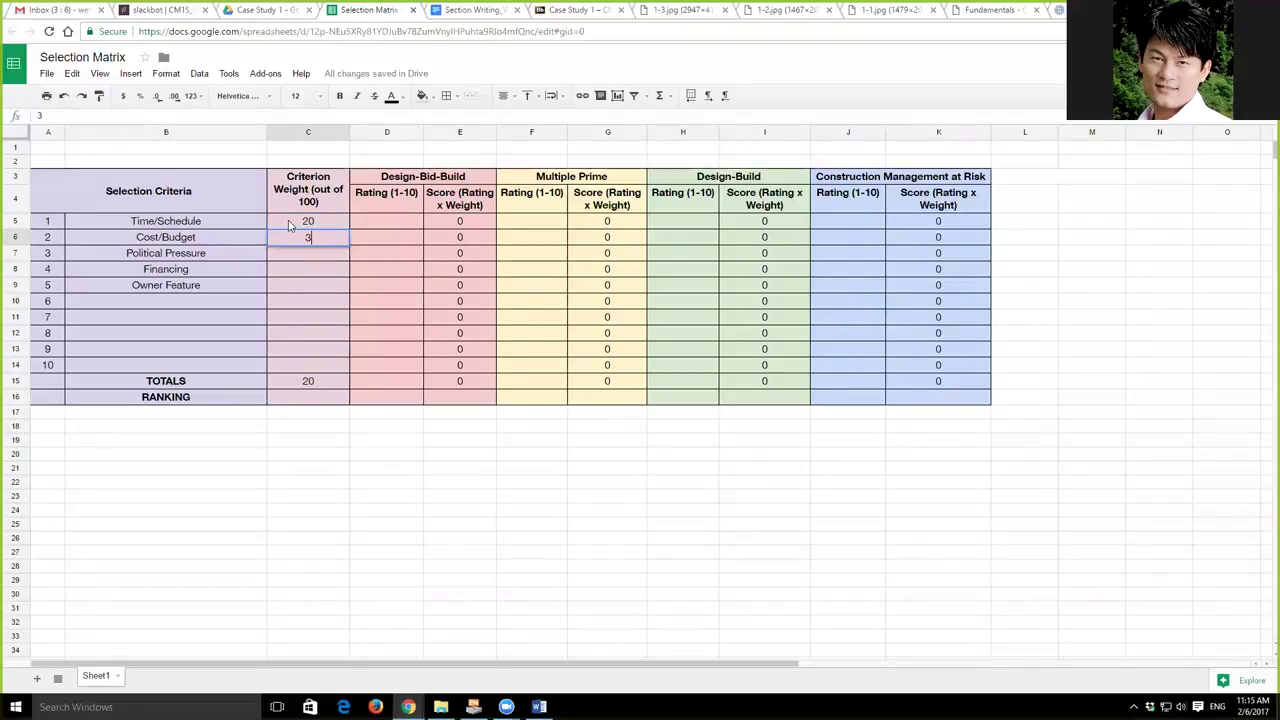
pyautogui.write('5')
pyautogui.press('Return')
pyautogui.write('15')
pyautogui.press('Return')
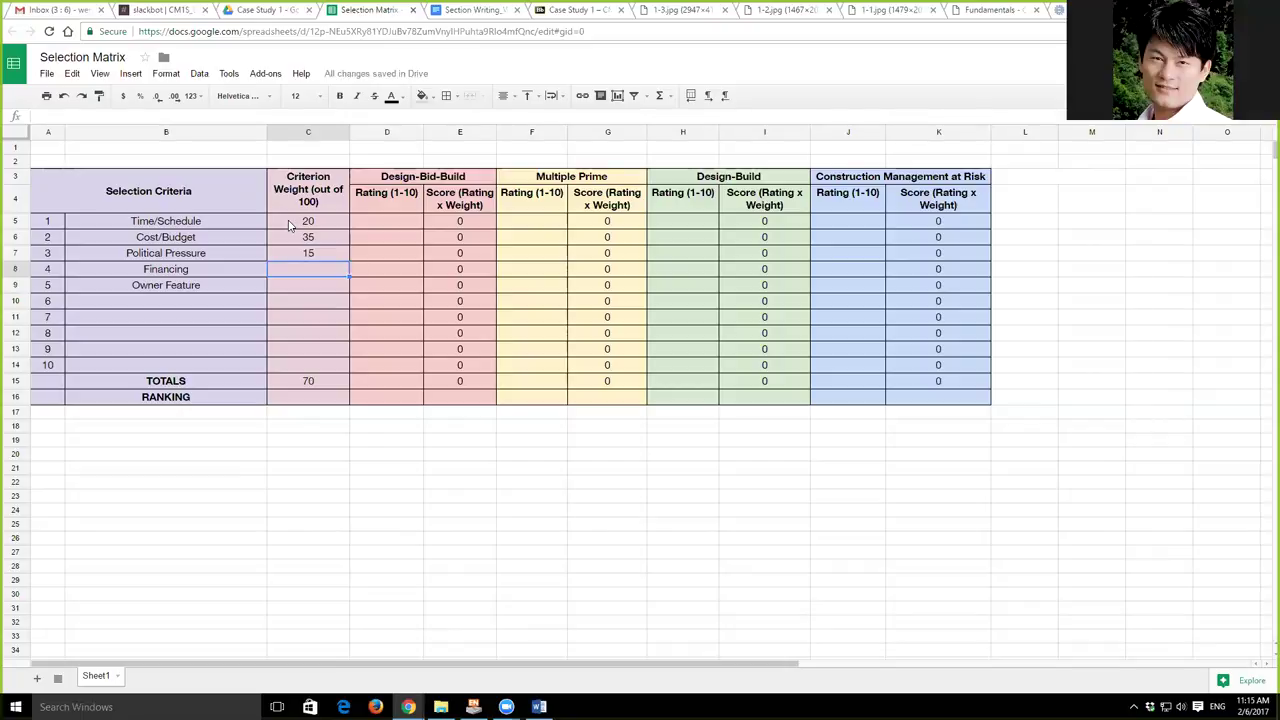
pyautogui.write('20')
pyautogui.press('Return')
# - Give Owner Feature a weight of 10 so the weights total 100
pyautogui.write('20')
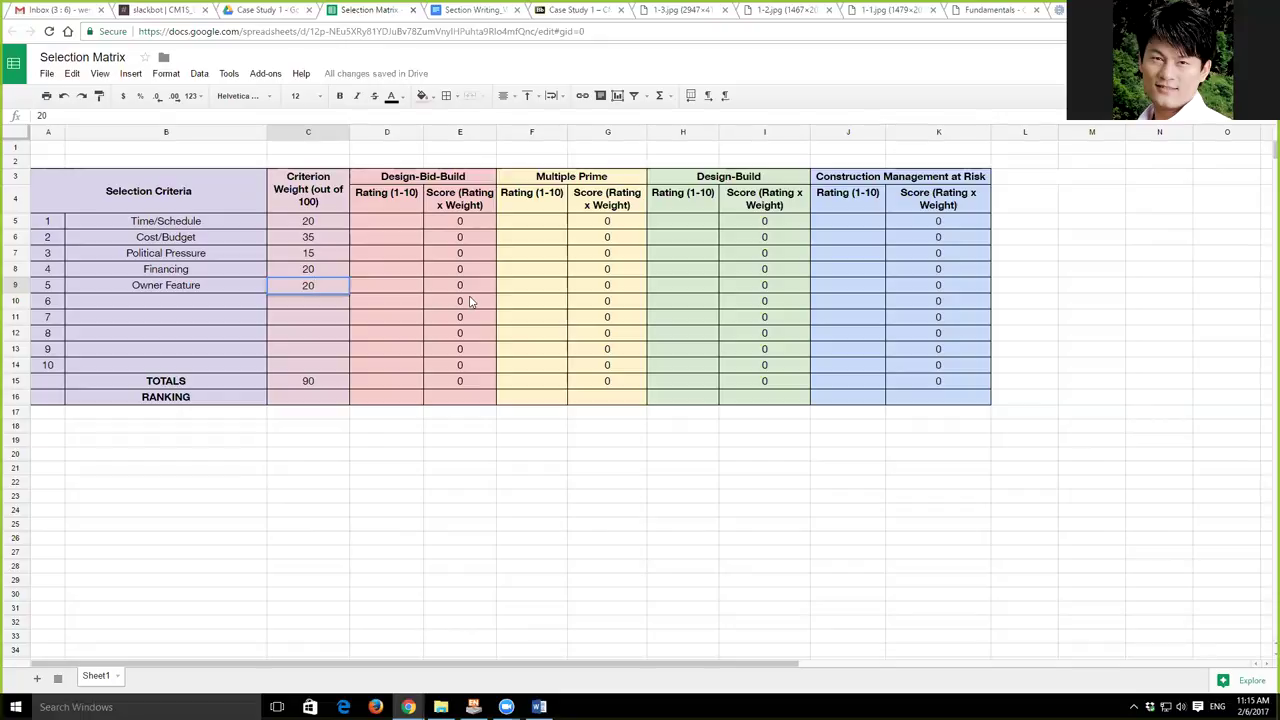
pyautogui.click(322, 387)
pyautogui.click(325, 286)
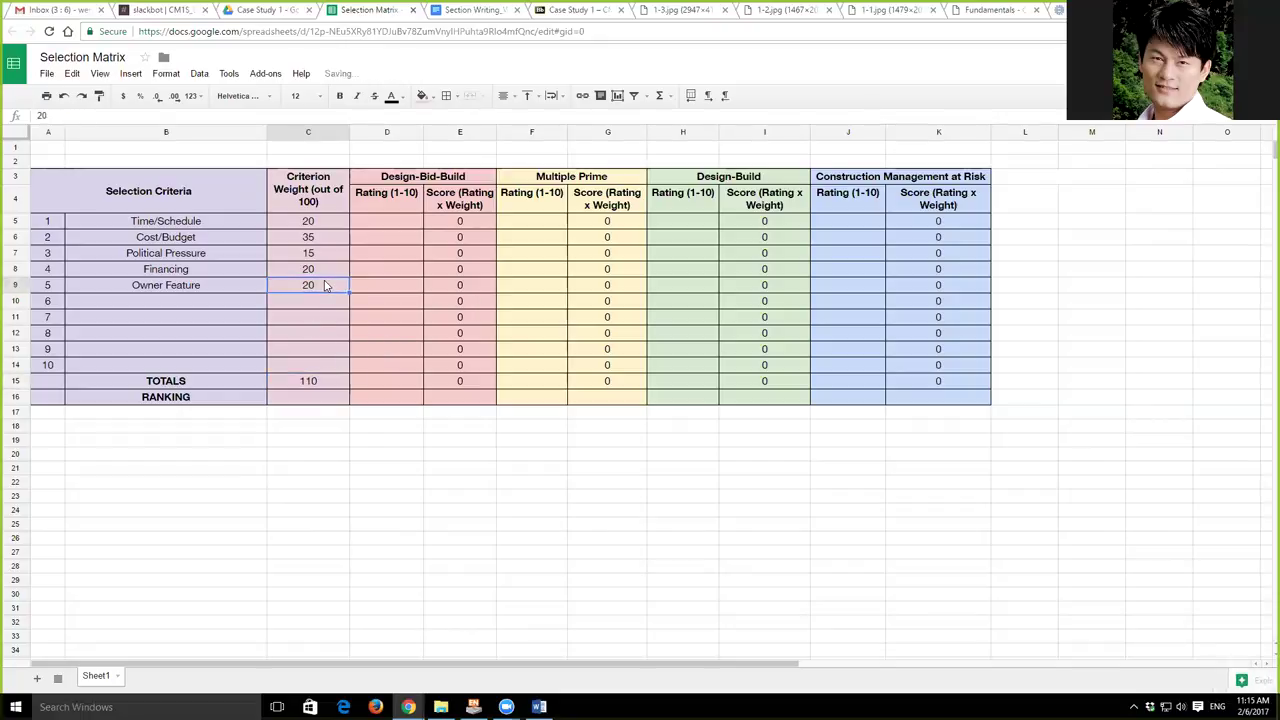
pyautogui.write('10')
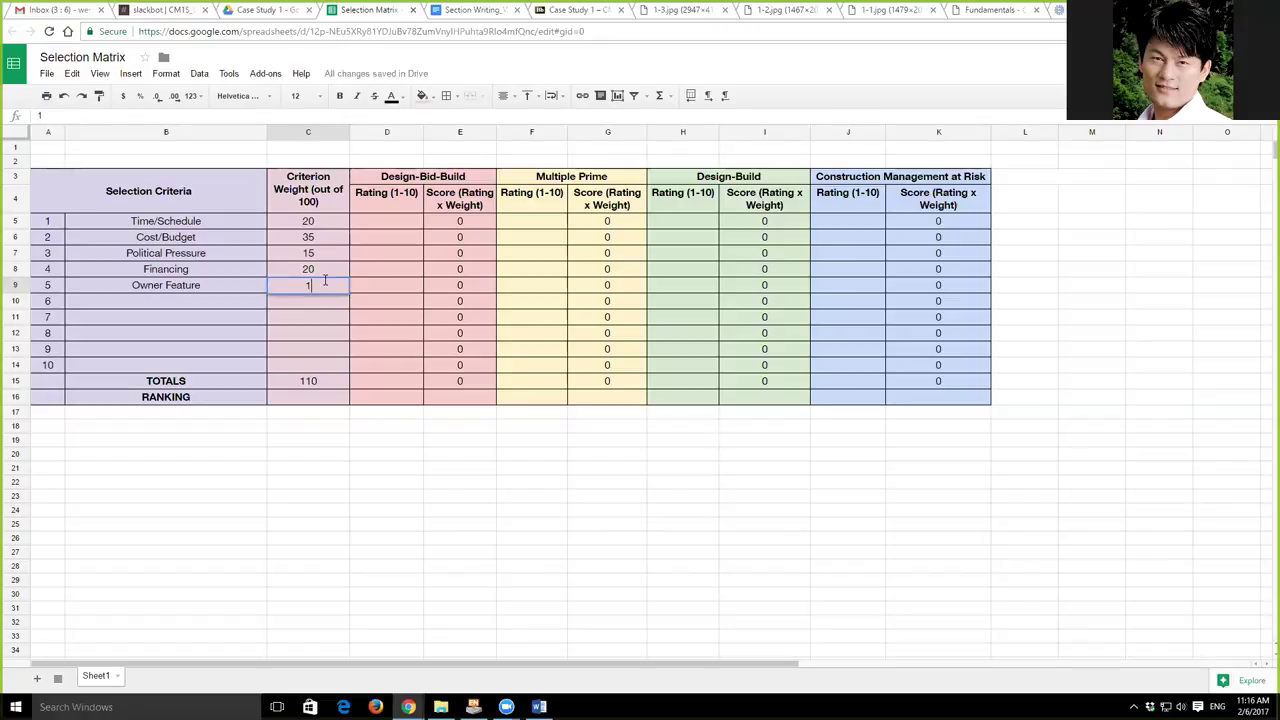
pyautogui.press('Return')
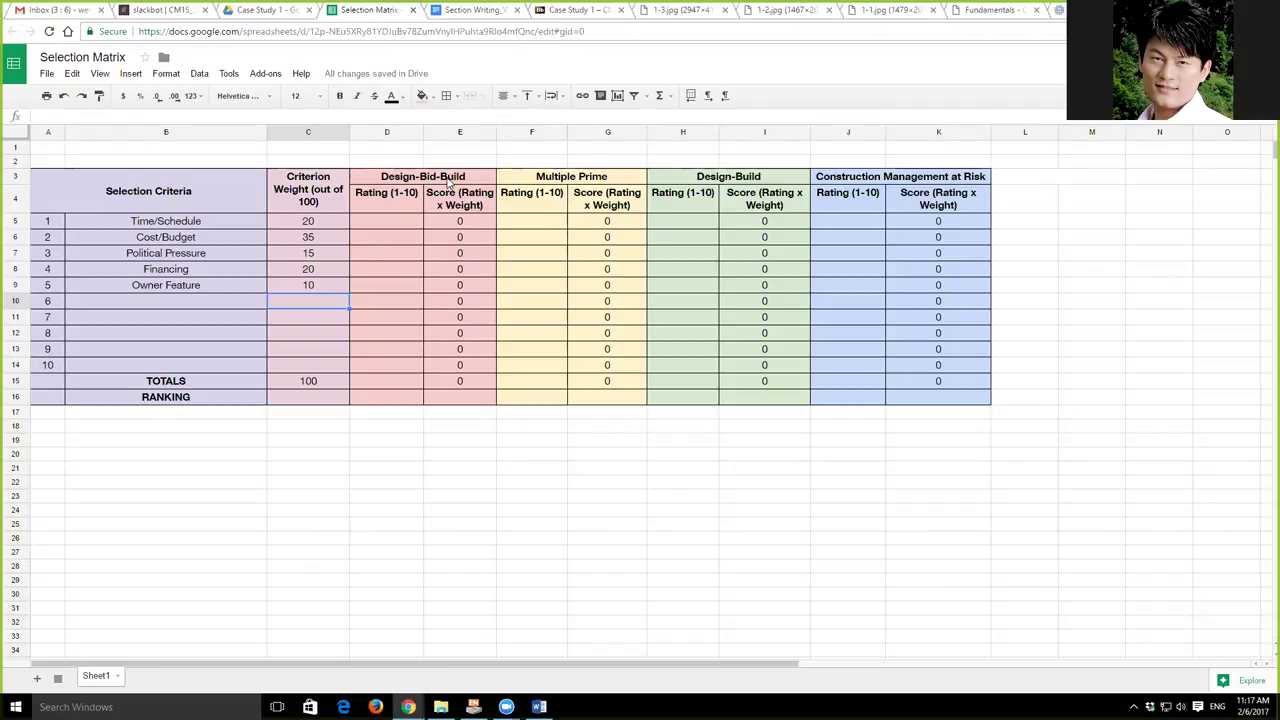
# - Rate Time/Schedule 1 for Design-Bid-Build in D5 and 2 for Multiple Prime in F5
pyautogui.click(408, 225)
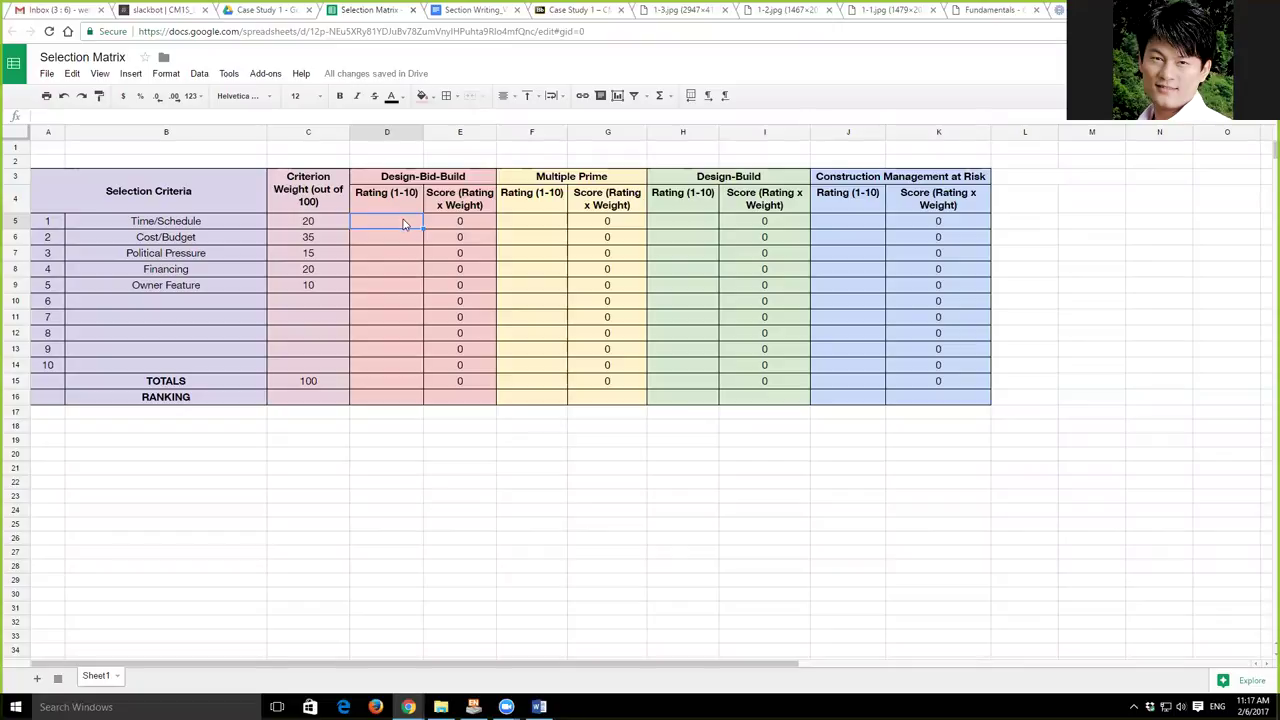
pyautogui.write('1')
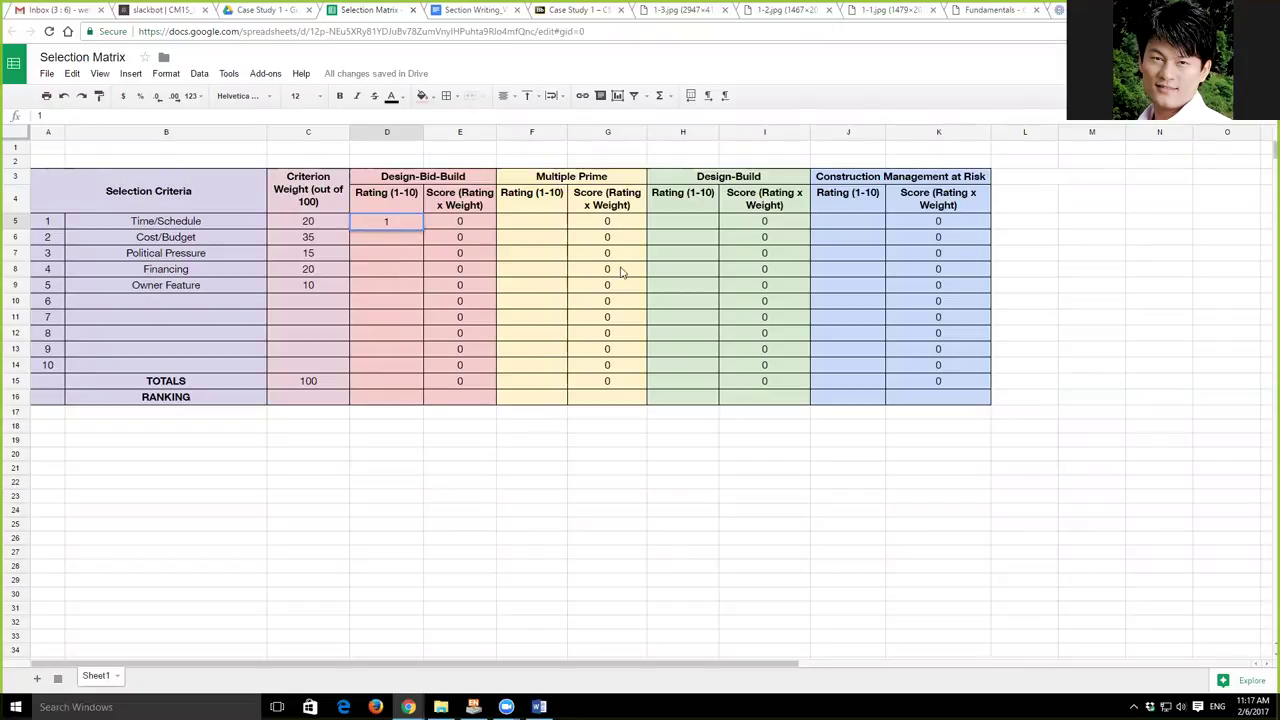
pyautogui.click(548, 226)
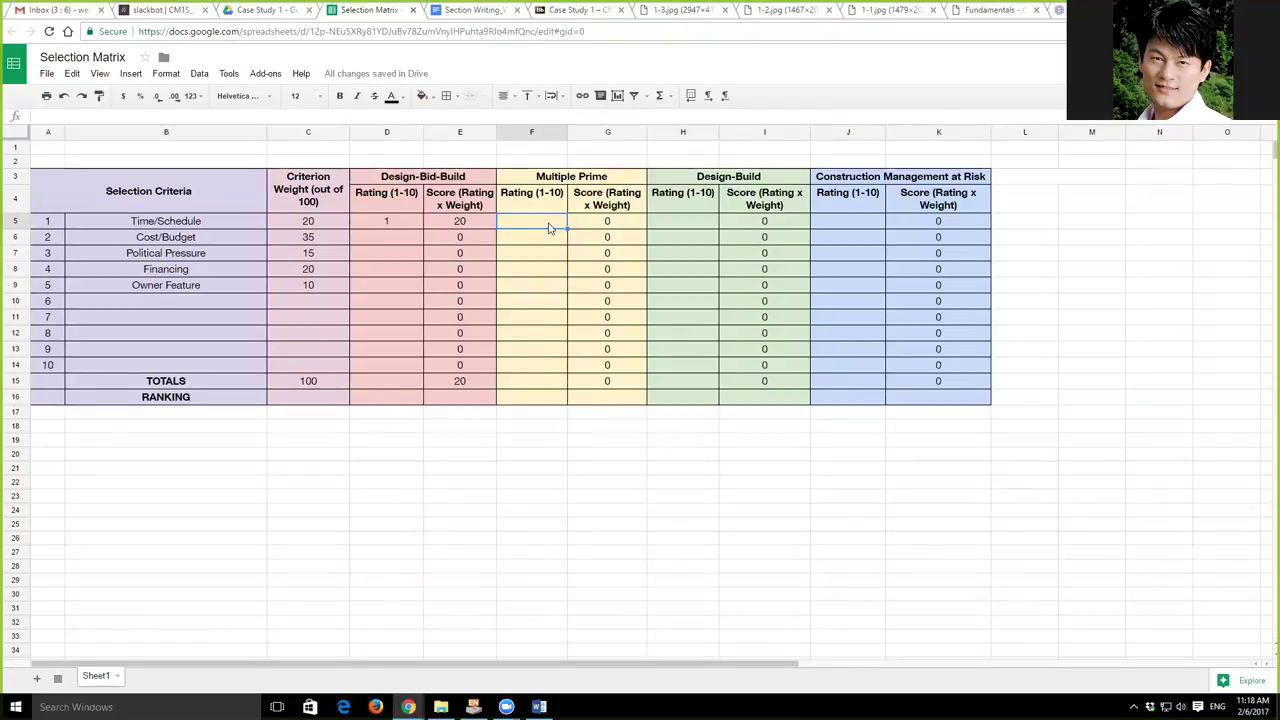
pyautogui.write('2')
pyautogui.click(748, 308)
pyautogui.click(677, 229)
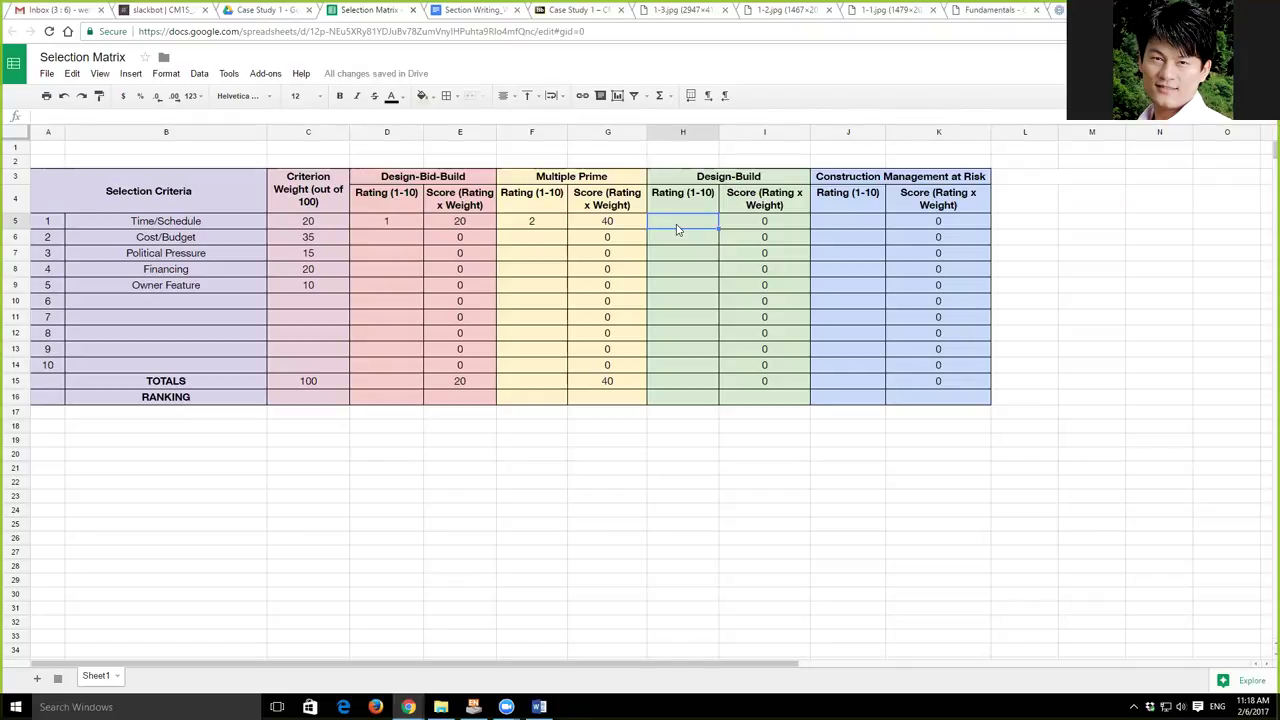
# - Rate Time/Schedule 9 for Design-Build in H5 and 7 for CM at Risk in J5
pyautogui.write('8')
pyautogui.press('BackSpace')
pyautogui.write('9')
pyautogui.press('Return')
pyautogui.click(700, 224)
pyautogui.click(853, 226)
pyautogui.write('7')
pyautogui.click(847, 306)
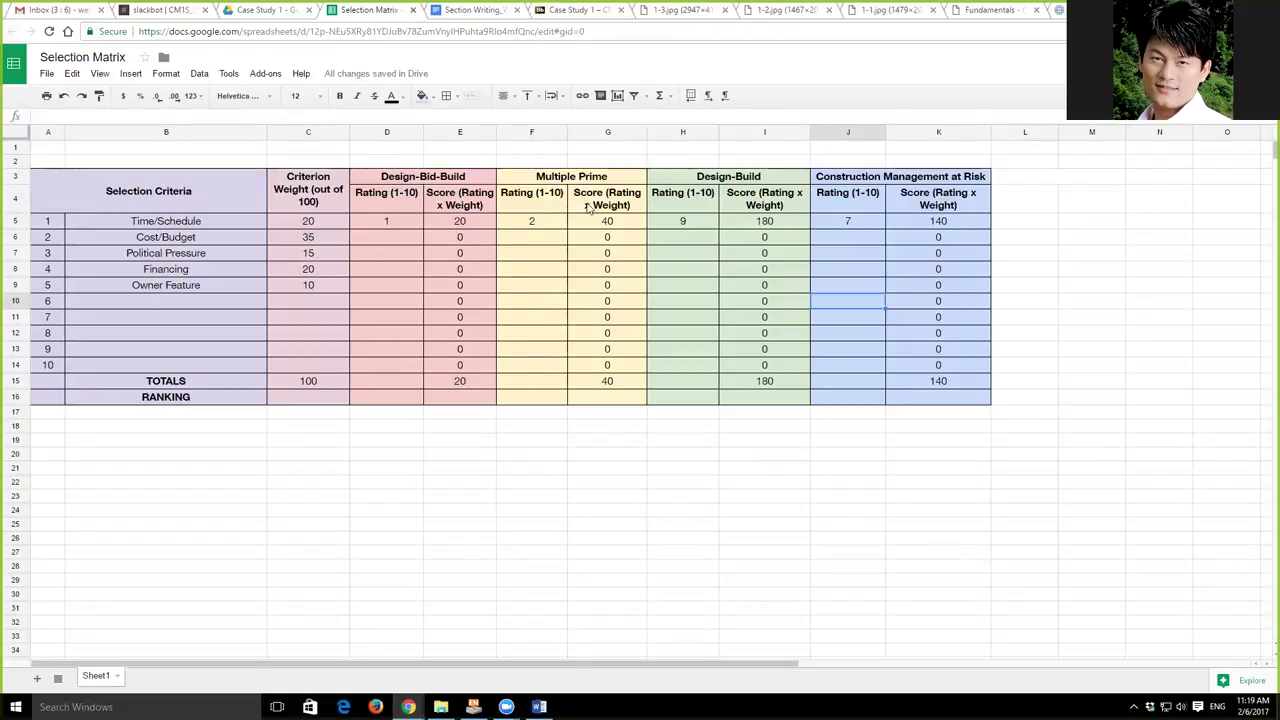
pyautogui.click(556, 224)
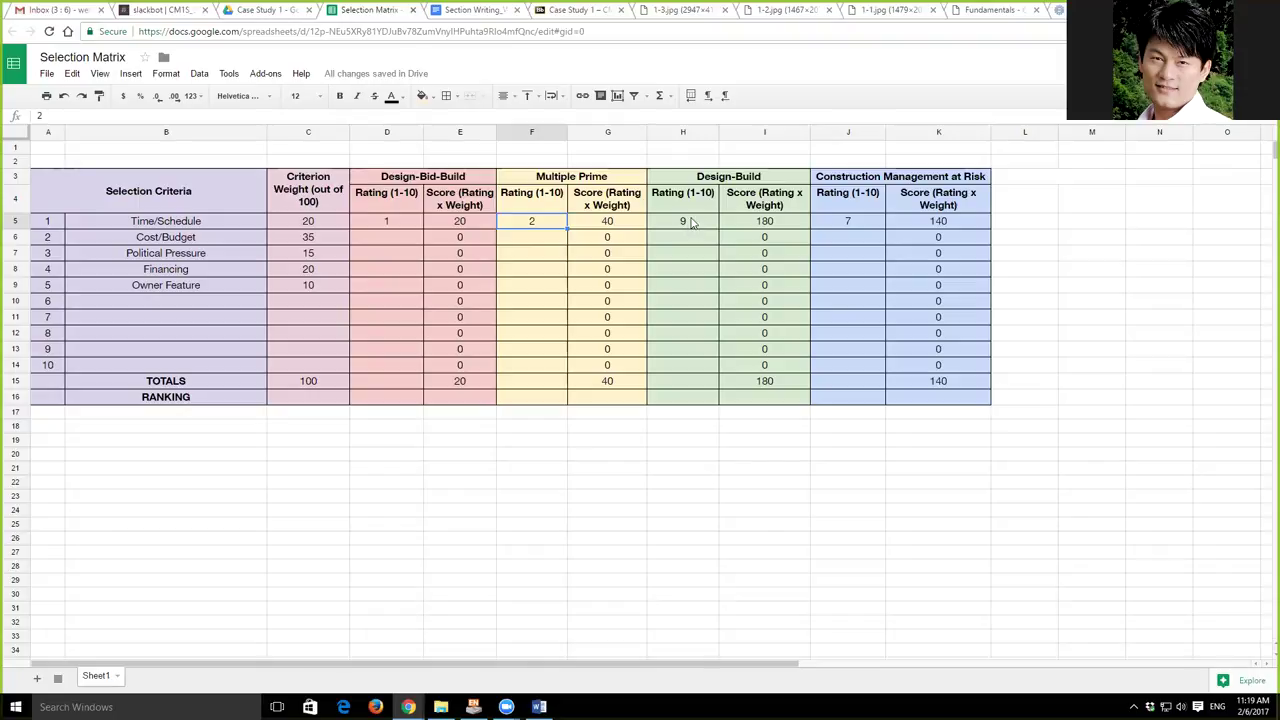
pyautogui.click(698, 224)
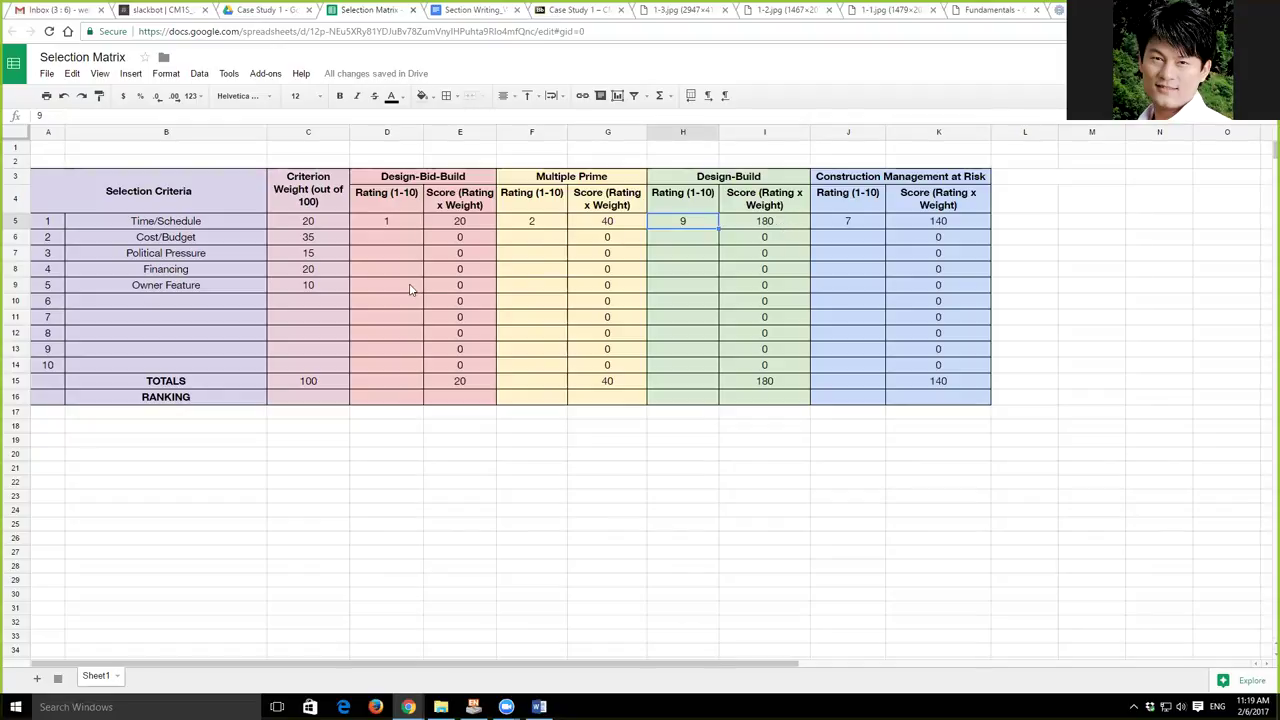
pyautogui.click(392, 243)
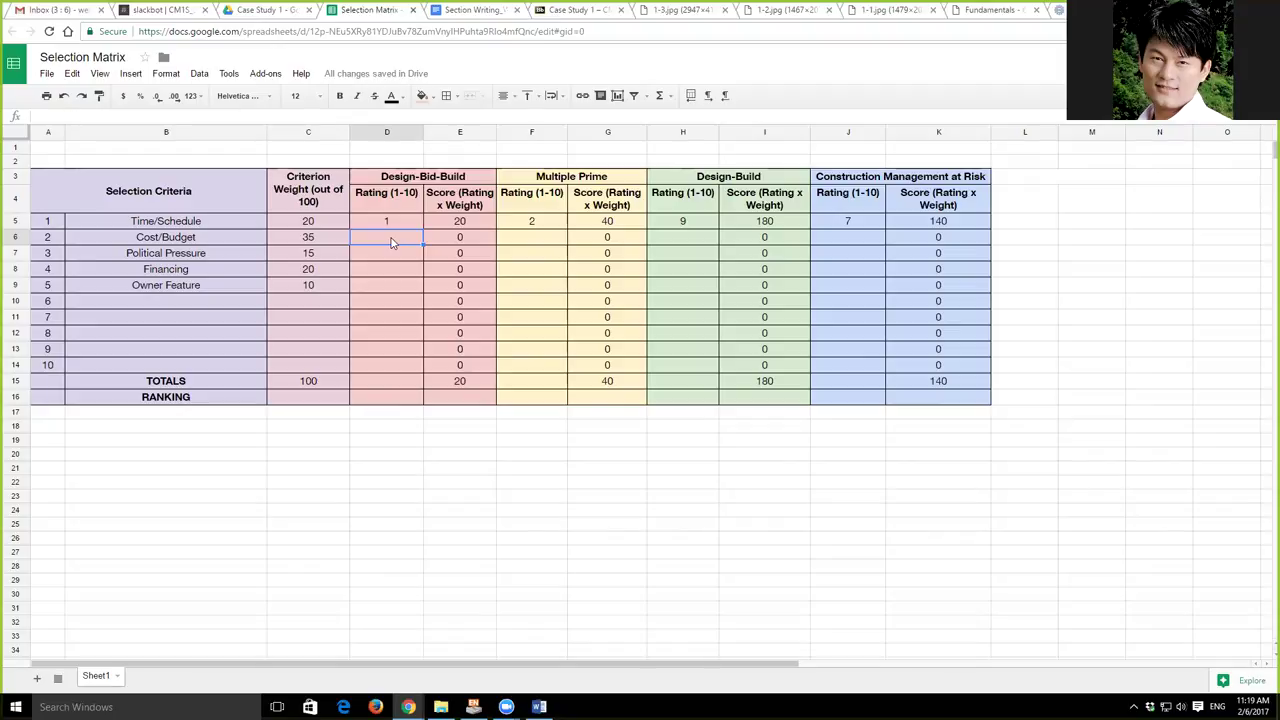
# - Enter Cost/Budget ratings 2, 2, 6 and 8 across D6, F6, H6 and J6, then check the totals
pyautogui.write('2')
pyautogui.click(532, 241)
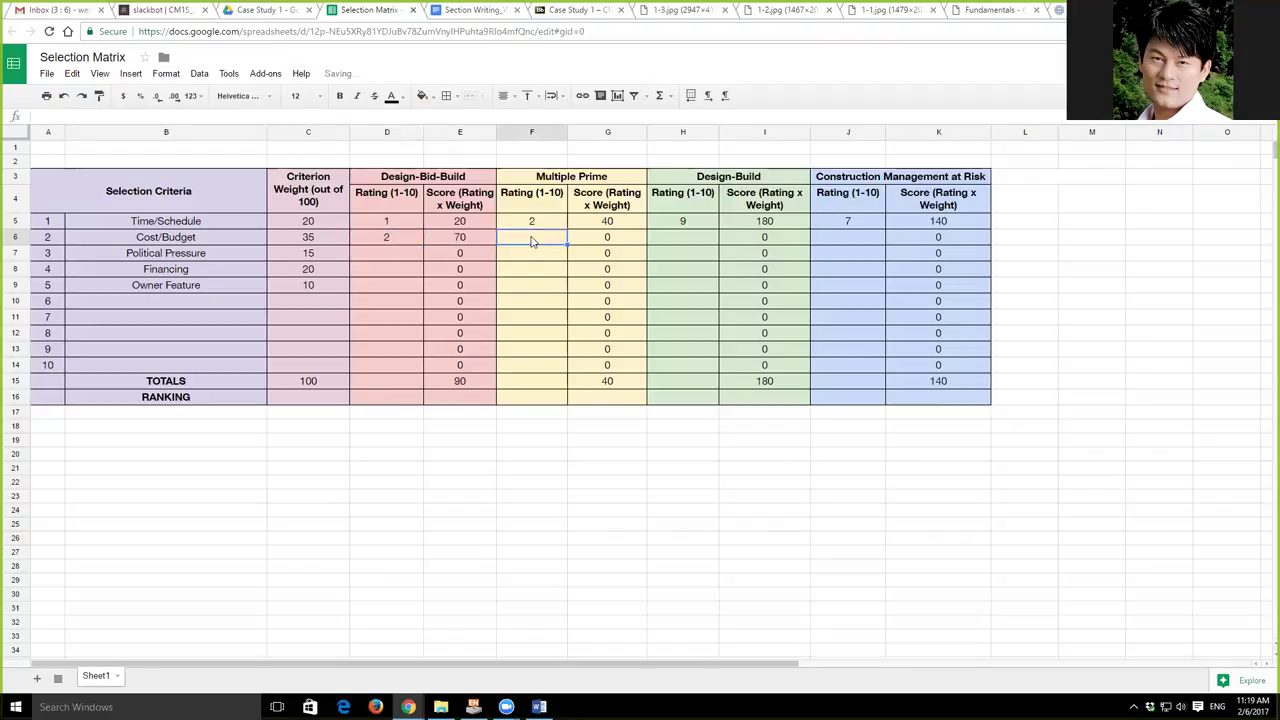
pyautogui.write('2')
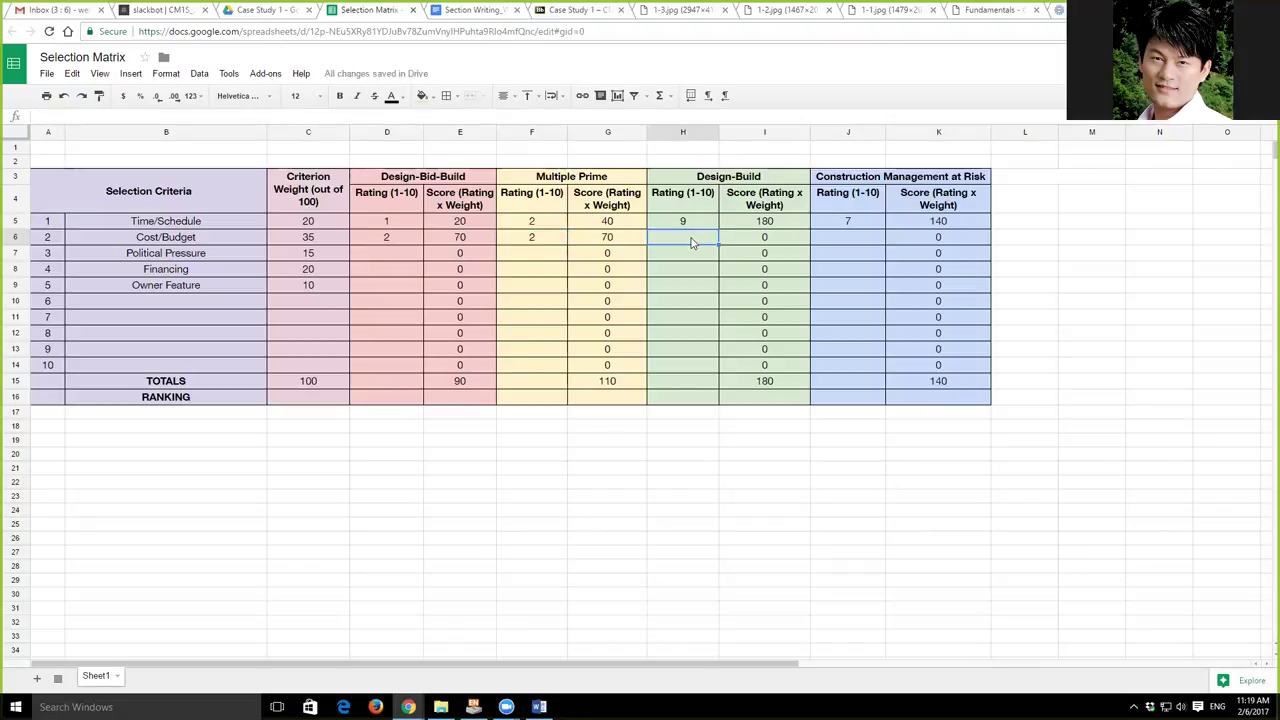
pyautogui.write('6')
pyautogui.click(855, 275)
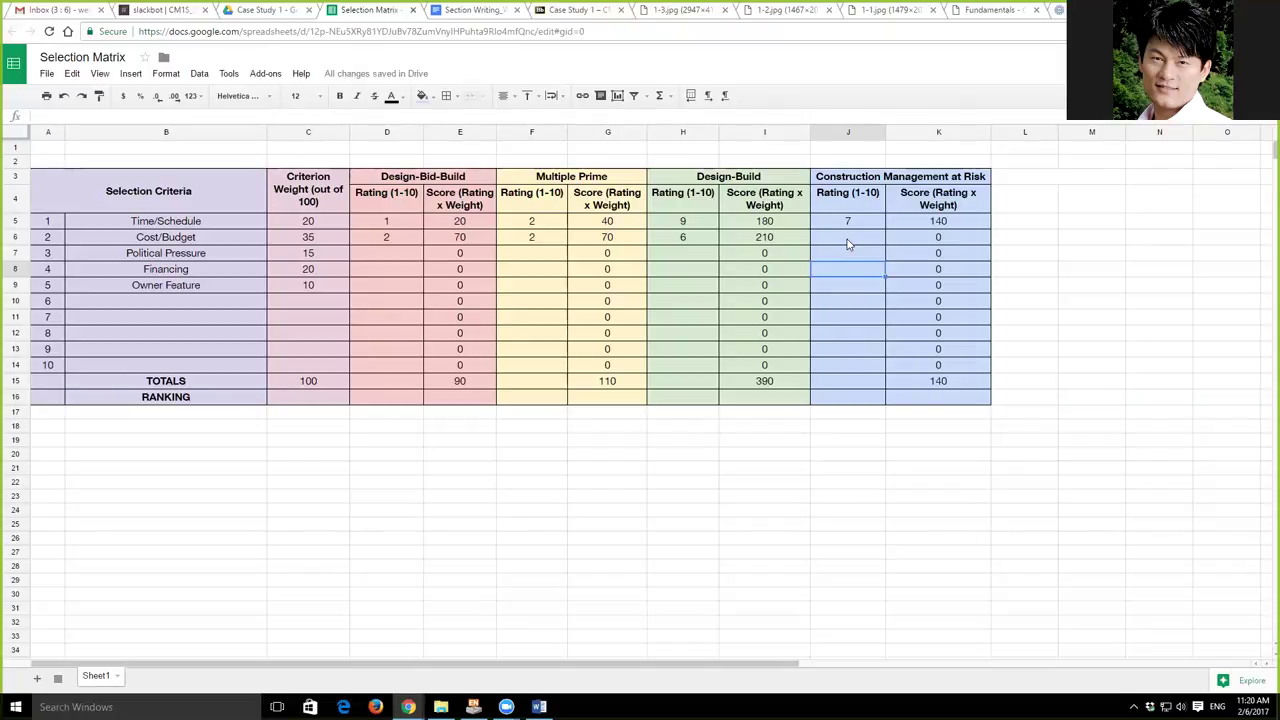
pyautogui.click(847, 241)
pyautogui.write('8')
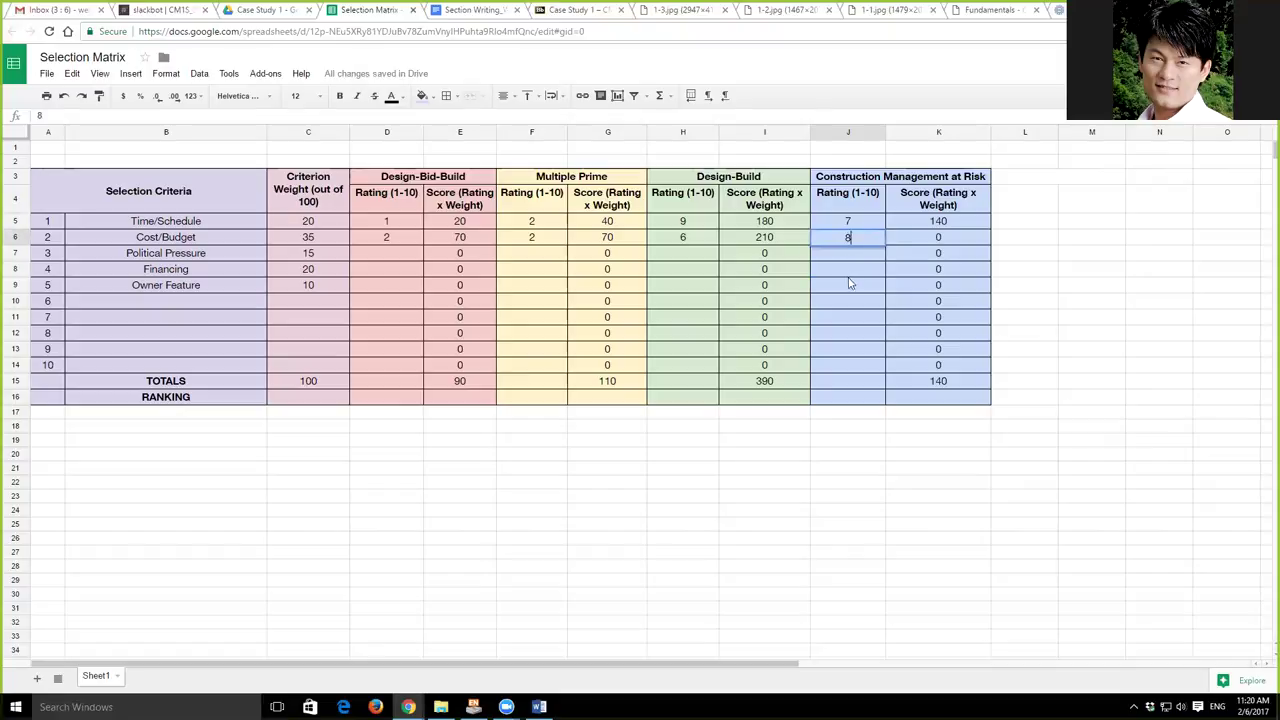
pyautogui.click(852, 284)
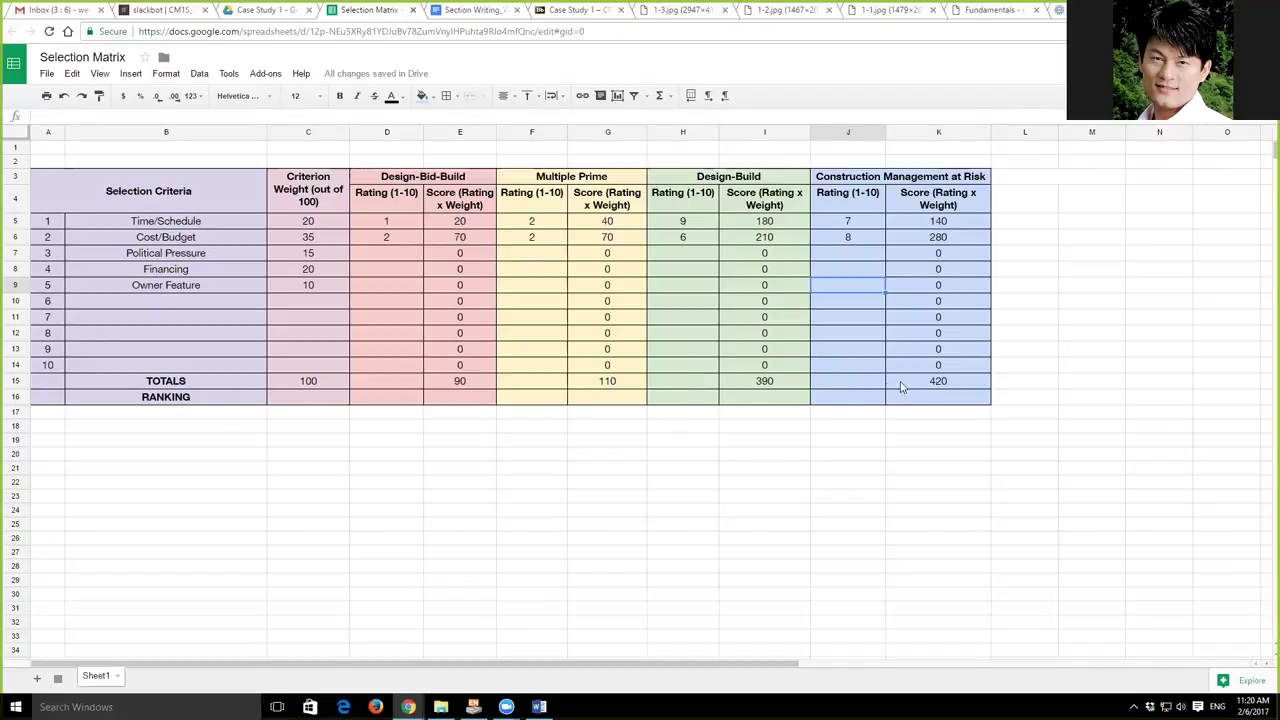
pyautogui.click(938, 386)
pyautogui.click(926, 400)
# - Rank CM at Risk 1, Design-Build 2, Multiple Prime 3 and Design-Bid-Build 4 in row 16
pyautogui.write('1')
pyautogui.click(765, 398)
pyautogui.write('2')
pyautogui.click(603, 400)
pyautogui.write('3')
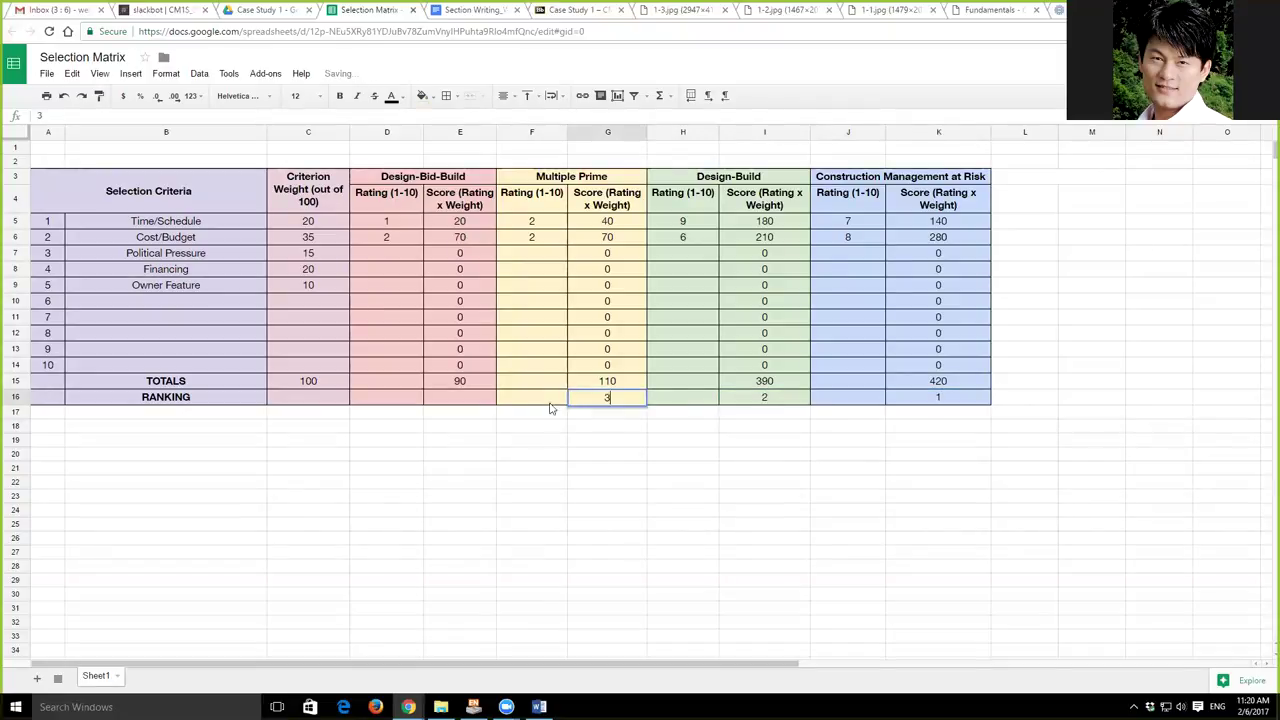
pyautogui.click(466, 400)
pyautogui.write('4')
pyautogui.click(593, 433)
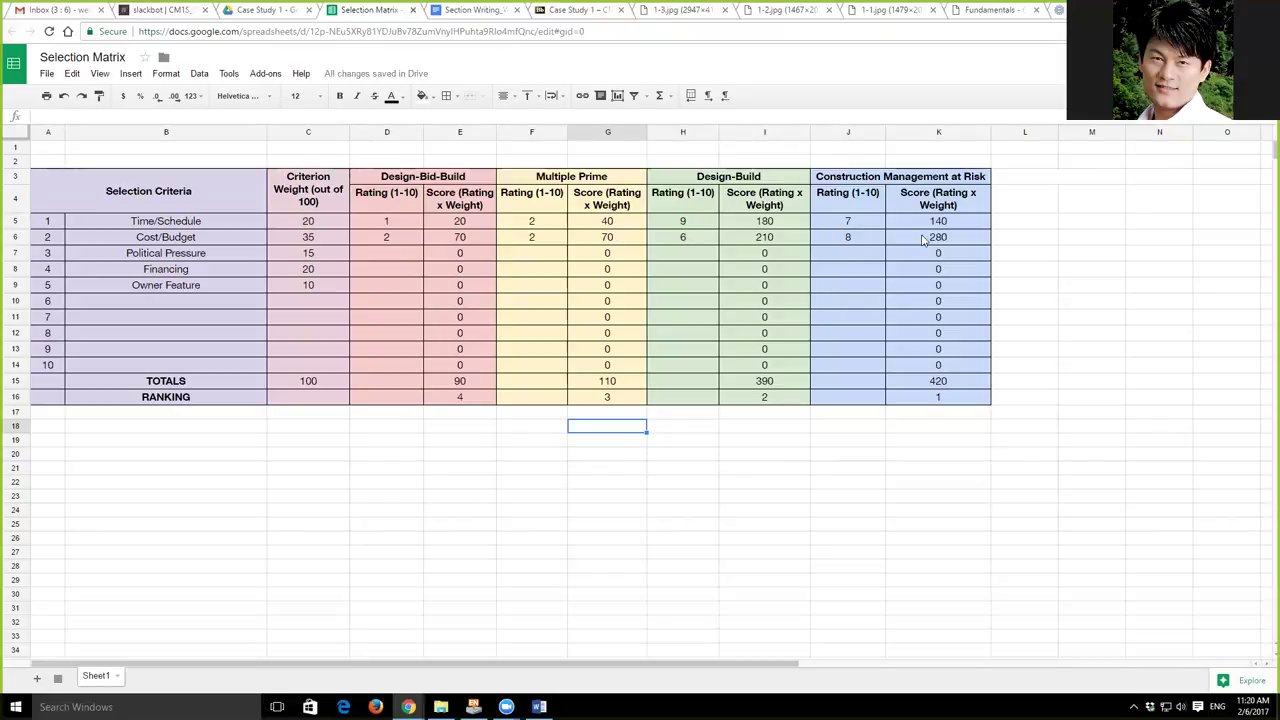
# - Switch to the 1-3.jpg tab showing the scanned Case Study 1 sample selection matrix
pyautogui.click(679, 11)
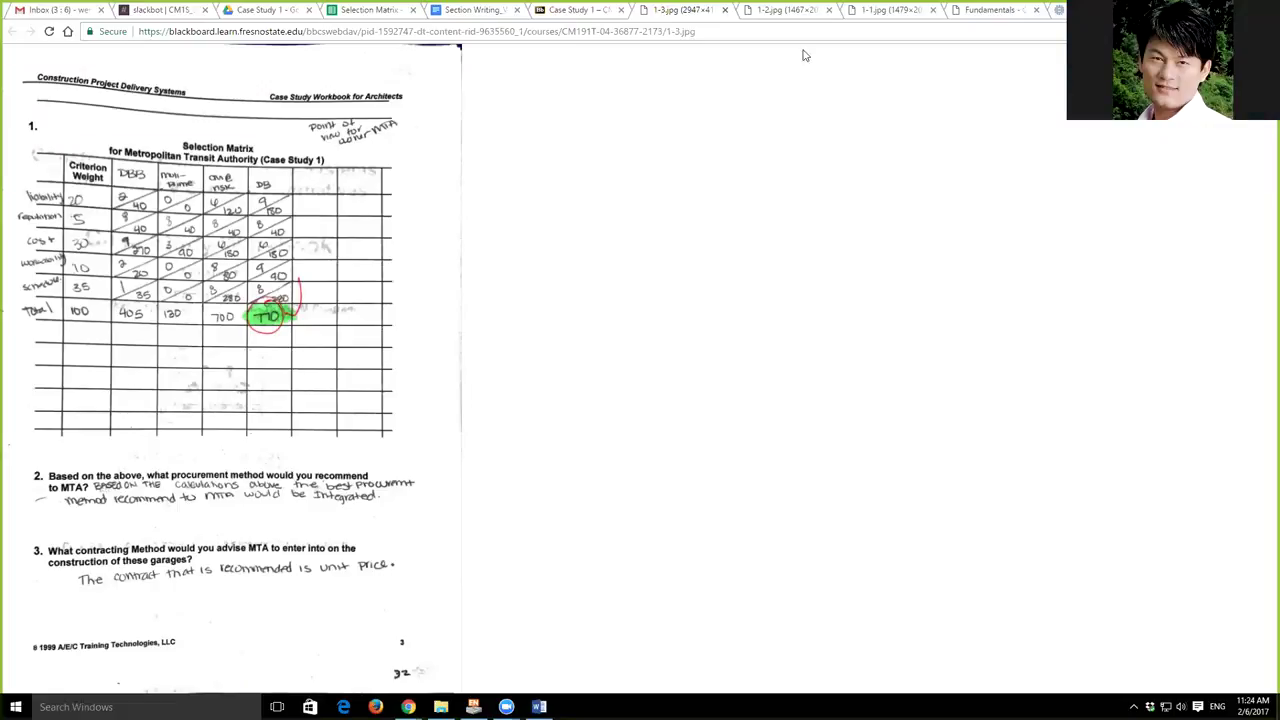
# - Close the 1-3, 1-2 and 1-1.jpg sample tabs and return to the Case Study 1 page
pyautogui.click(725, 10)
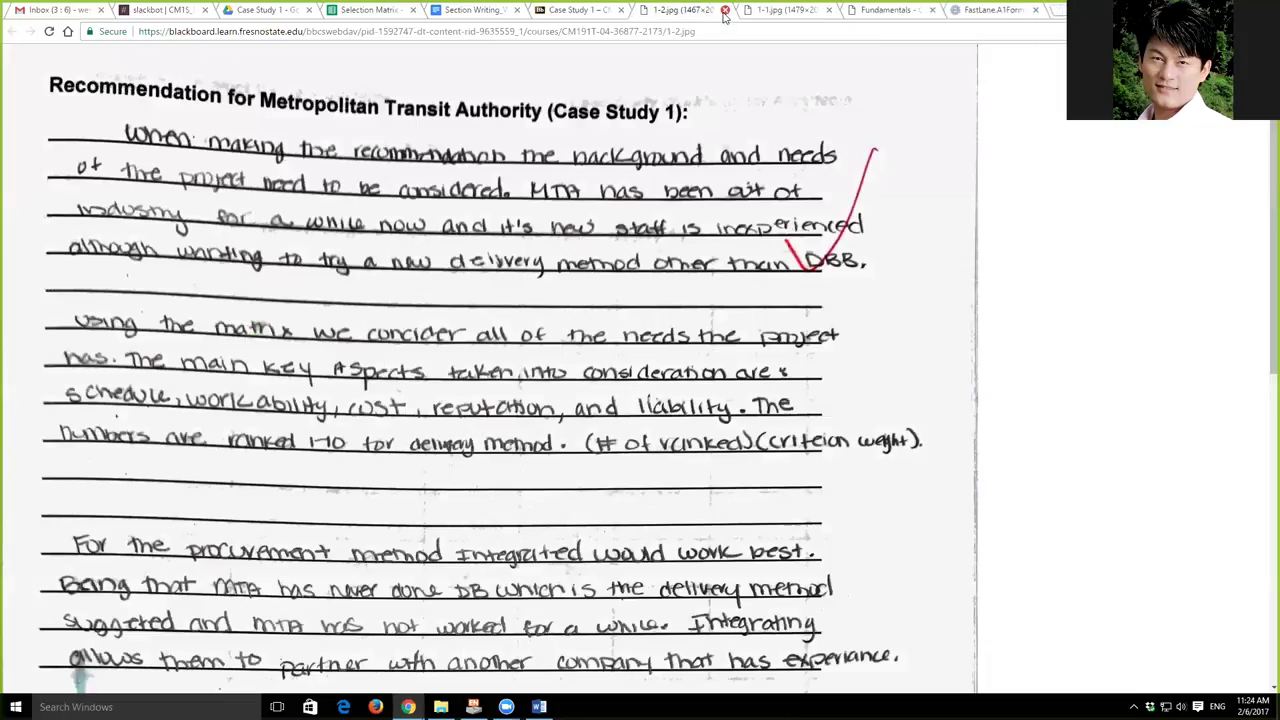
pyautogui.click(727, 11)
pyautogui.click(734, 10)
pyautogui.click(580, 10)
# - Open the 2-1, 2-2 and 2-3.jpg Case Study 3 samples and view the Semicon text page
pyautogui.click(300, 408)
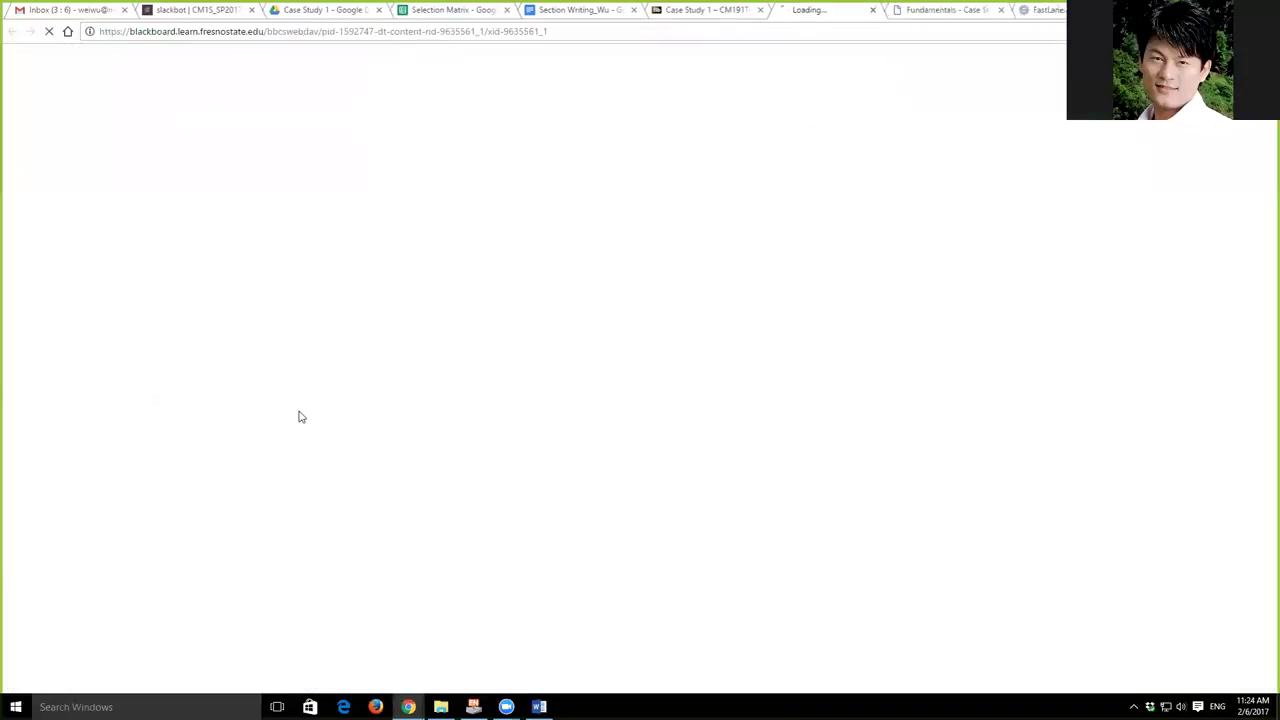
pyautogui.click(680, 12)
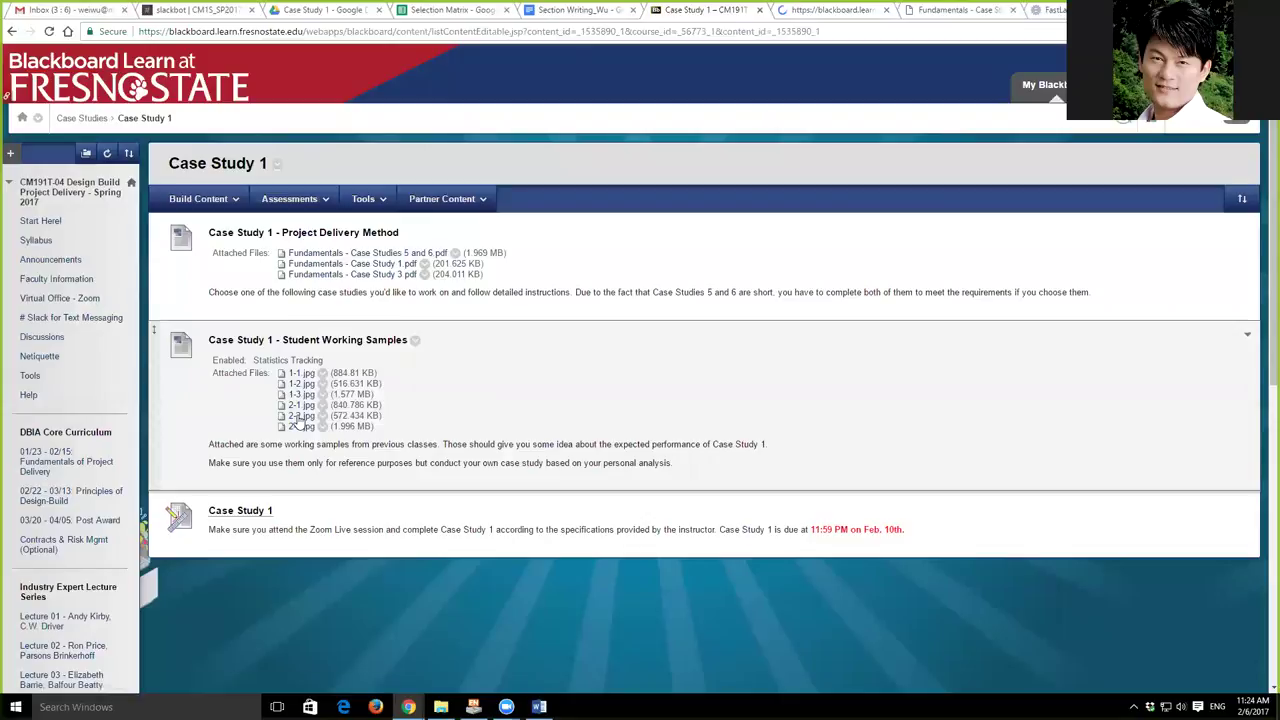
pyautogui.click(300, 416)
pyautogui.click(655, 11)
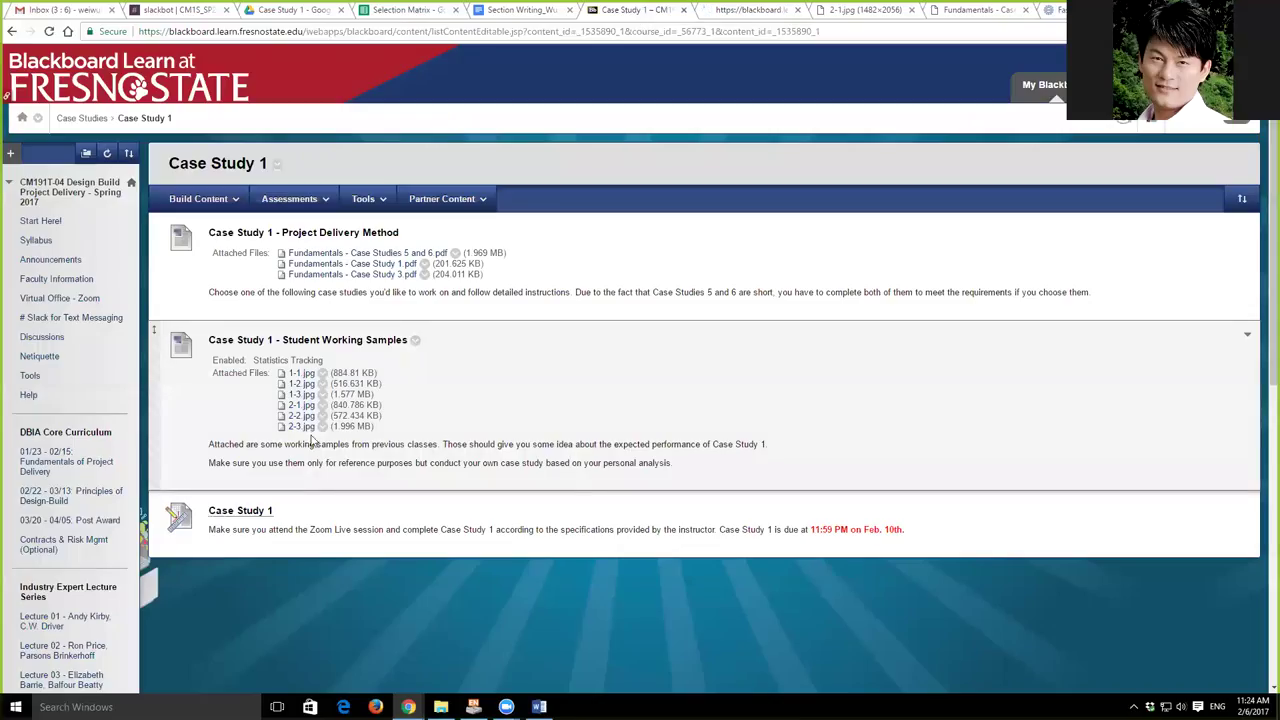
pyautogui.click(301, 426)
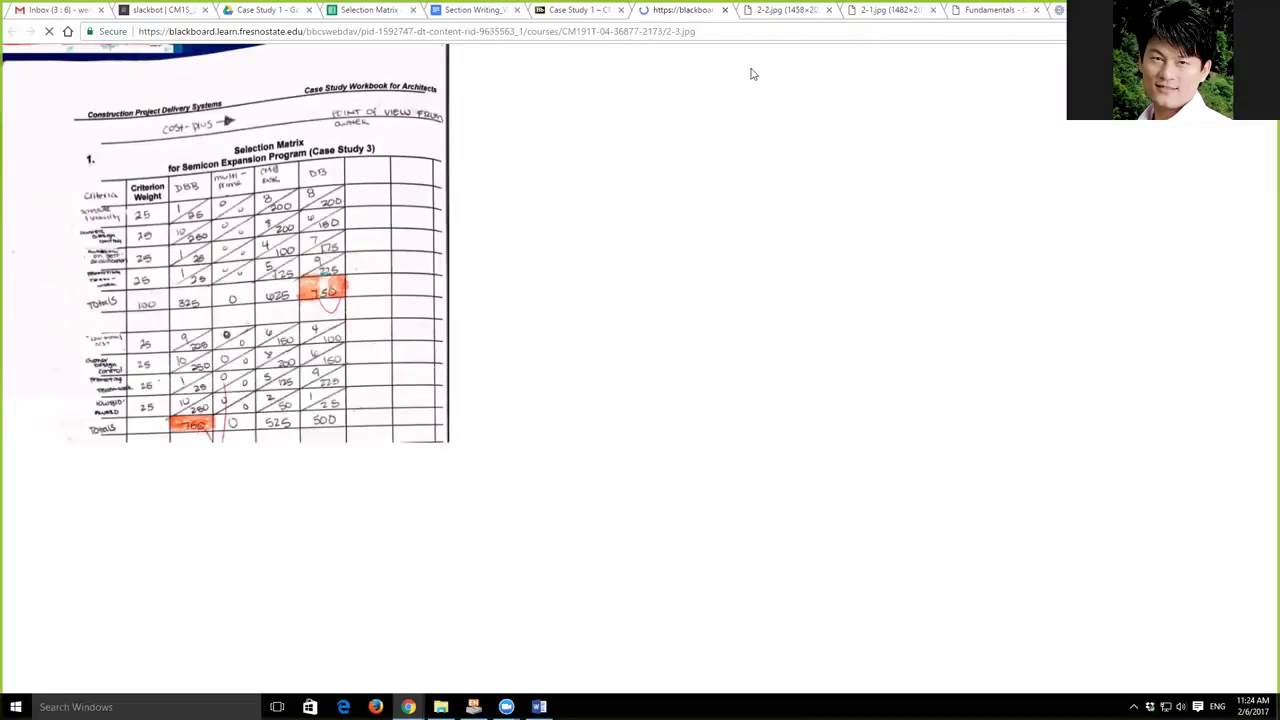
pyautogui.click(893, 12)
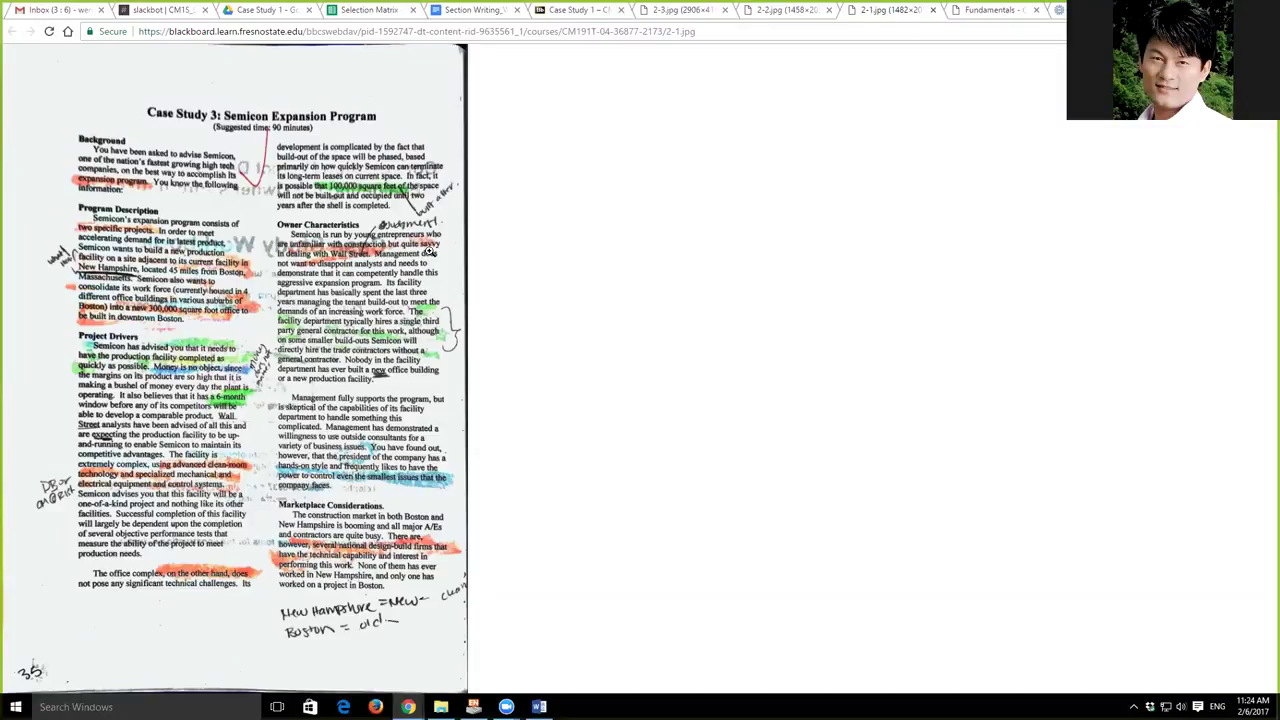
# - Flip between the Semicon sample tabs, ending on the 2-2.jpg handwritten recommendation page
pyautogui.click(777, 11)
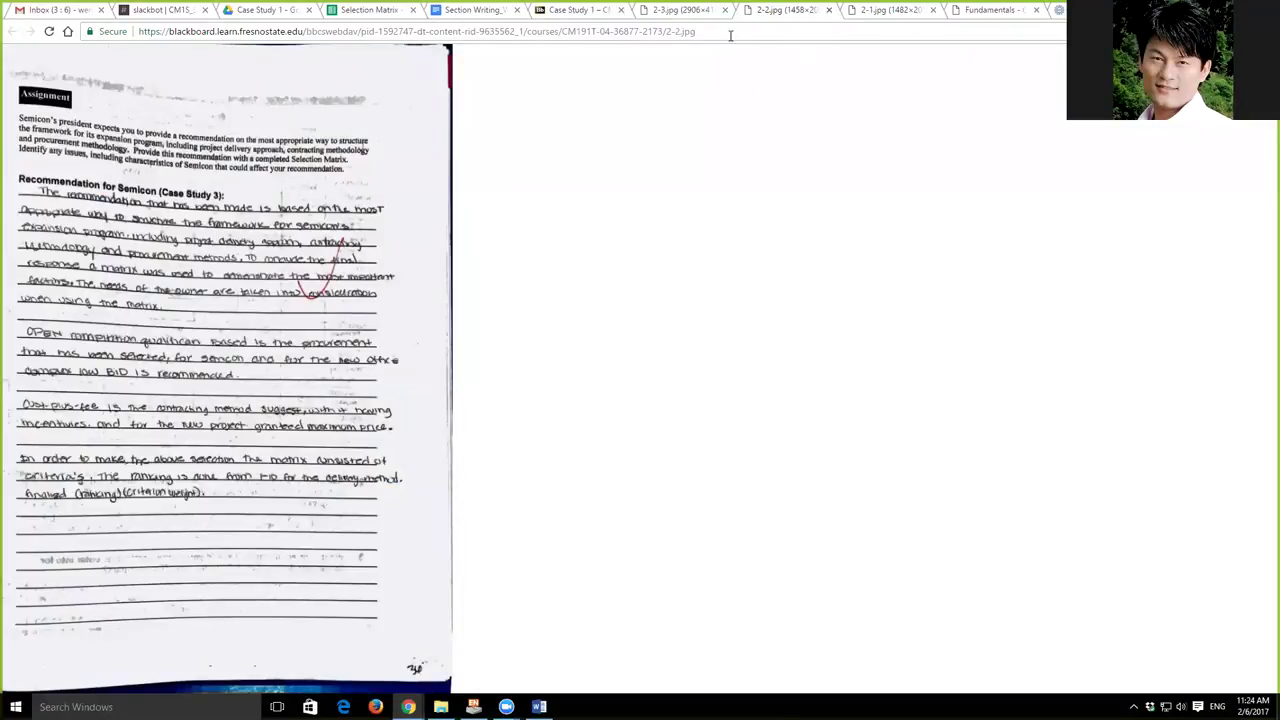
pyautogui.click(667, 12)
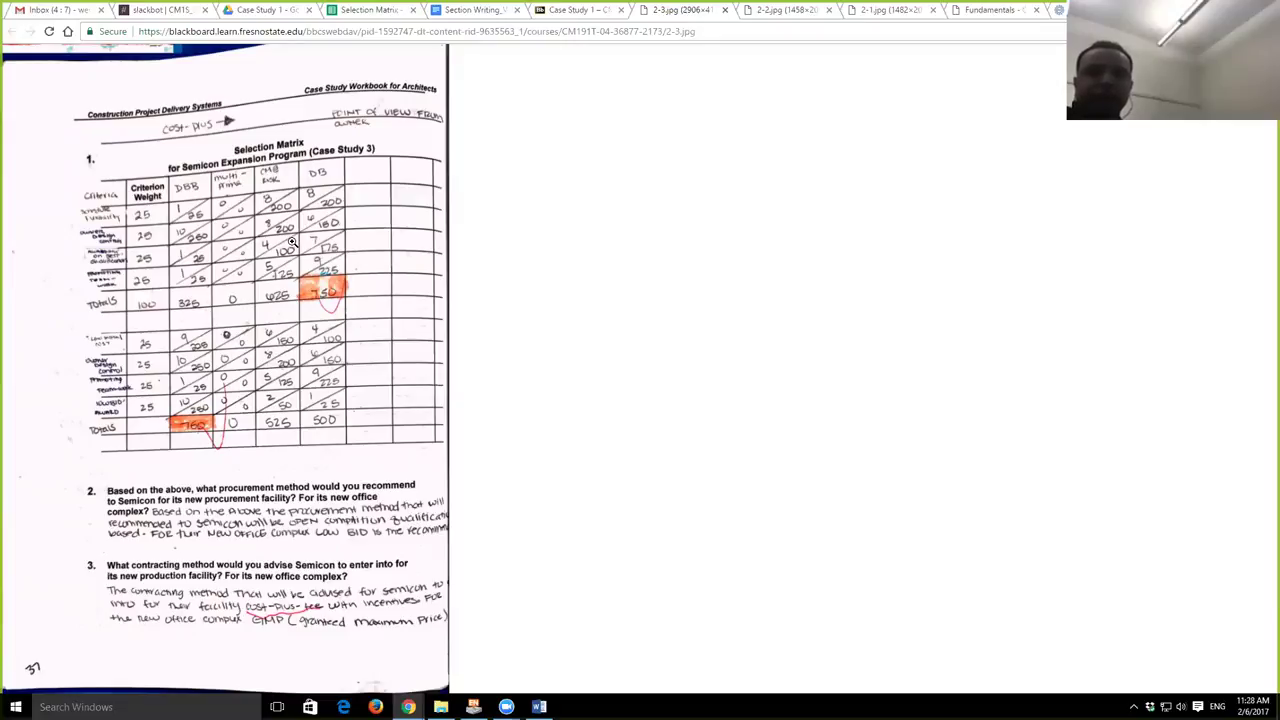
pyautogui.click(765, 10)
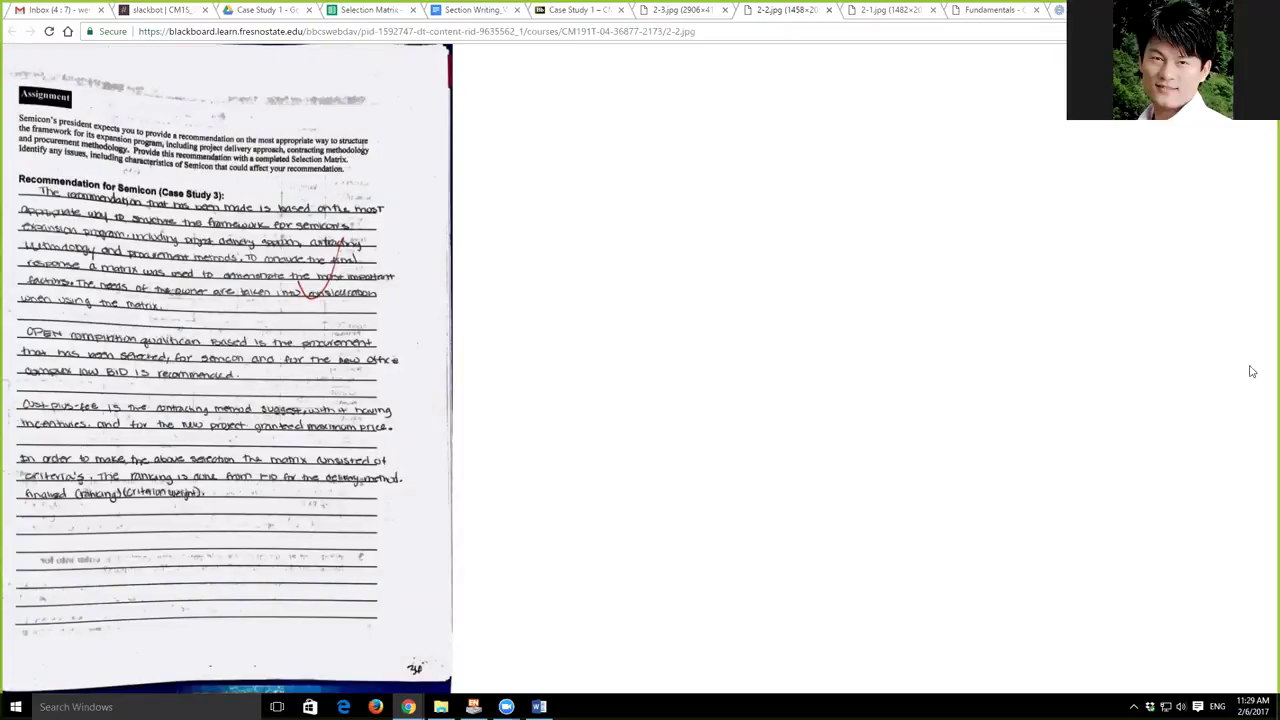
# - Zoom the 2-2.jpg Semicon recommendation to full size and read through its handwritten paragraphs
pyautogui.click(203, 217)
pyautogui.scroll(-6, 603, 237)
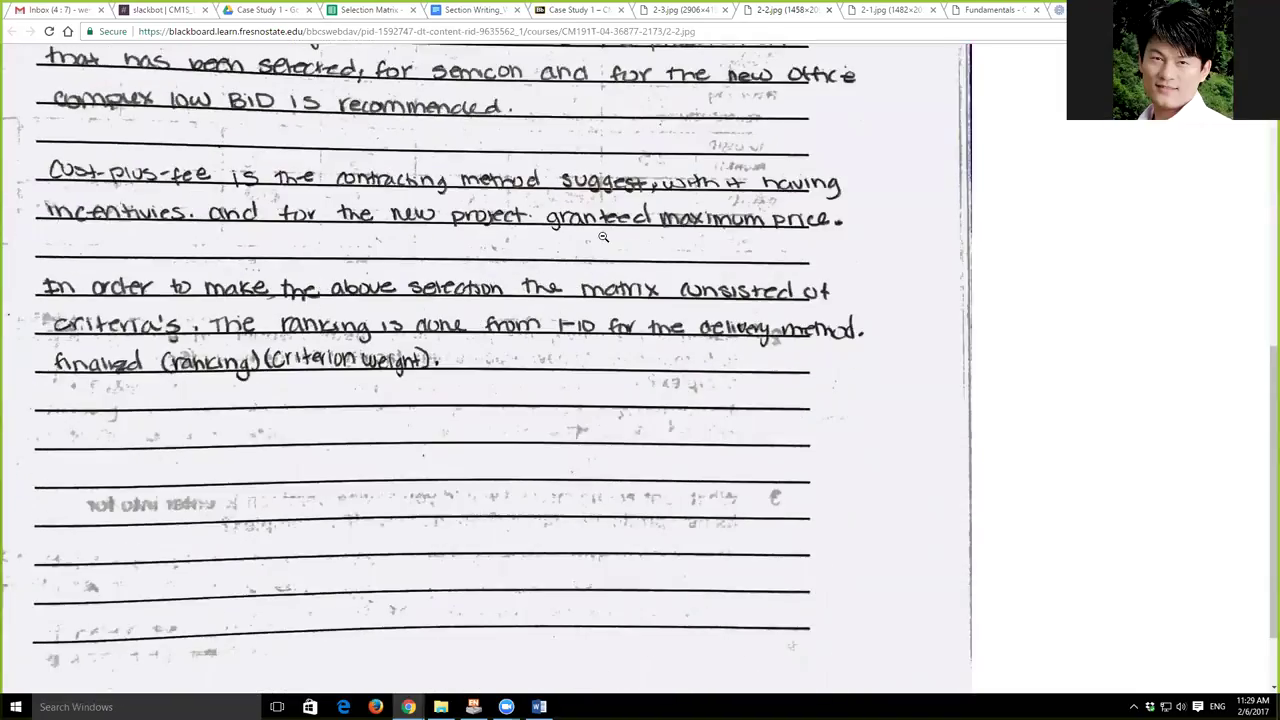
pyautogui.scroll(5, 603, 237)
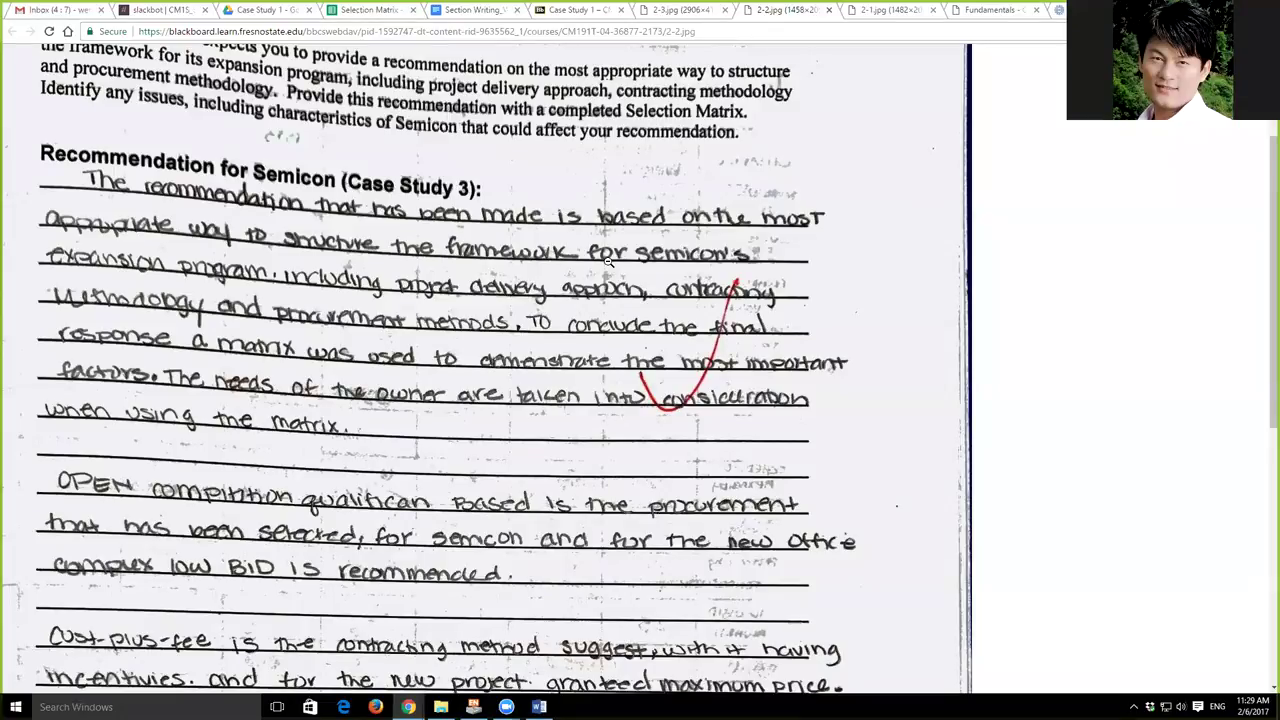
pyautogui.scroll(-1, 480, 266)
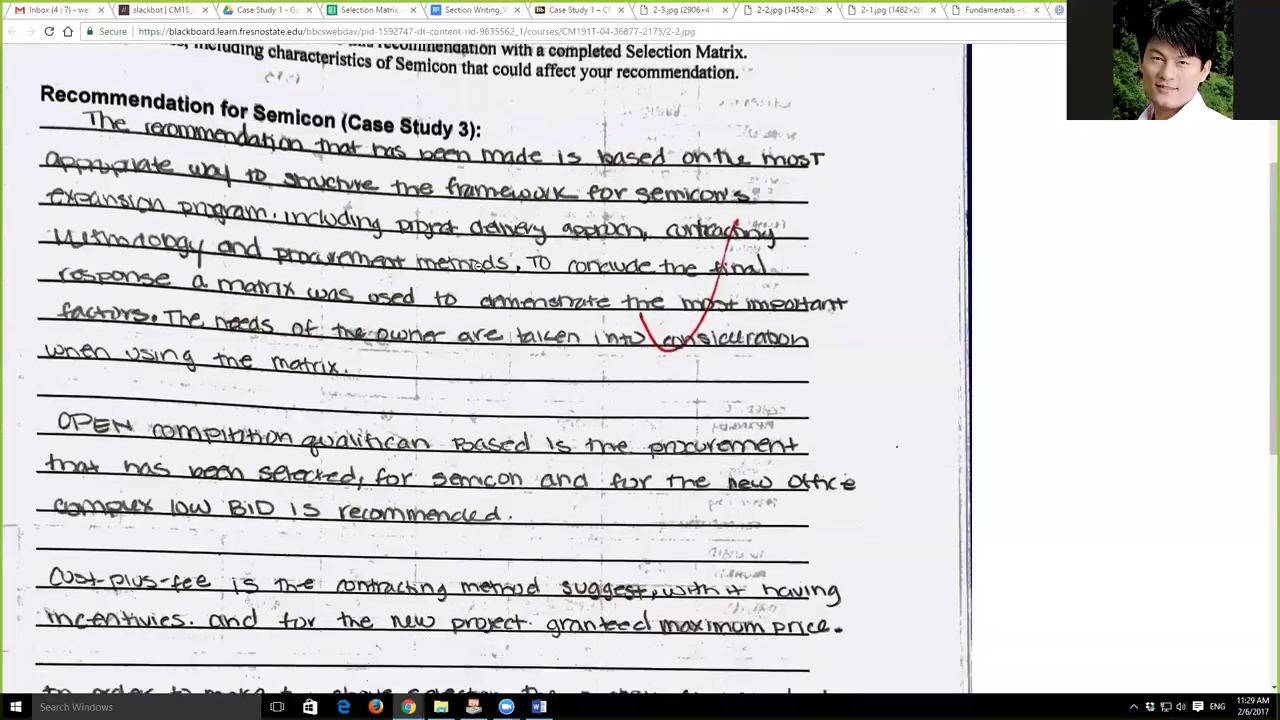
pyautogui.scroll(-3, 478, 266)
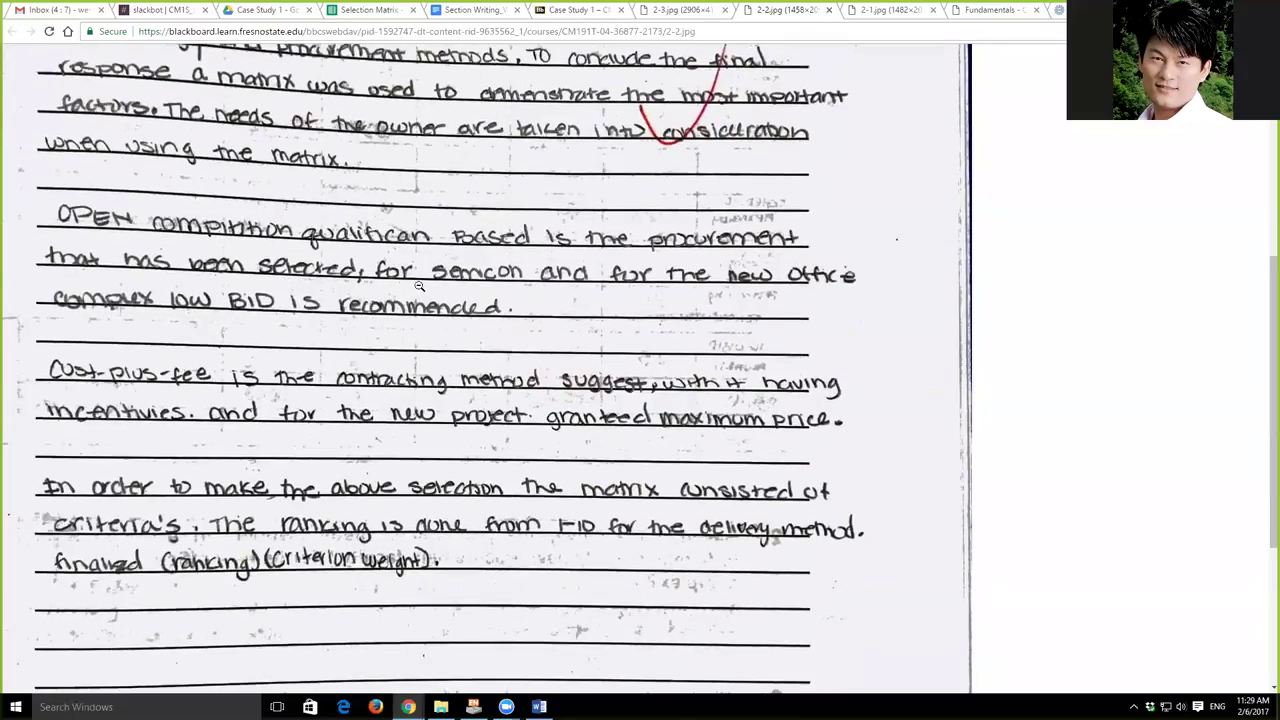
pyautogui.scroll(5, 419, 286)
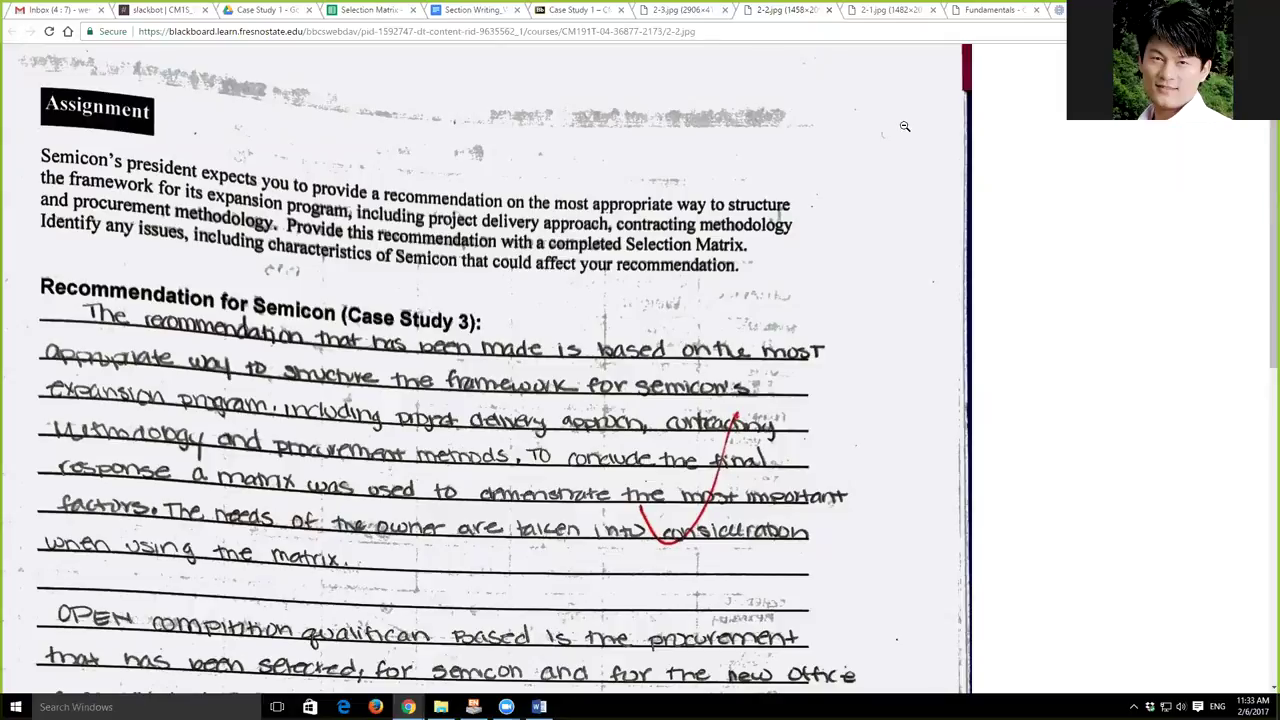
# - From the Case Study 1 tab, open the 01/23–02/15 Fundamentals of Project Delivery module
pyautogui.click(575, 12)
pyautogui.scroll(-2, 22, 640)
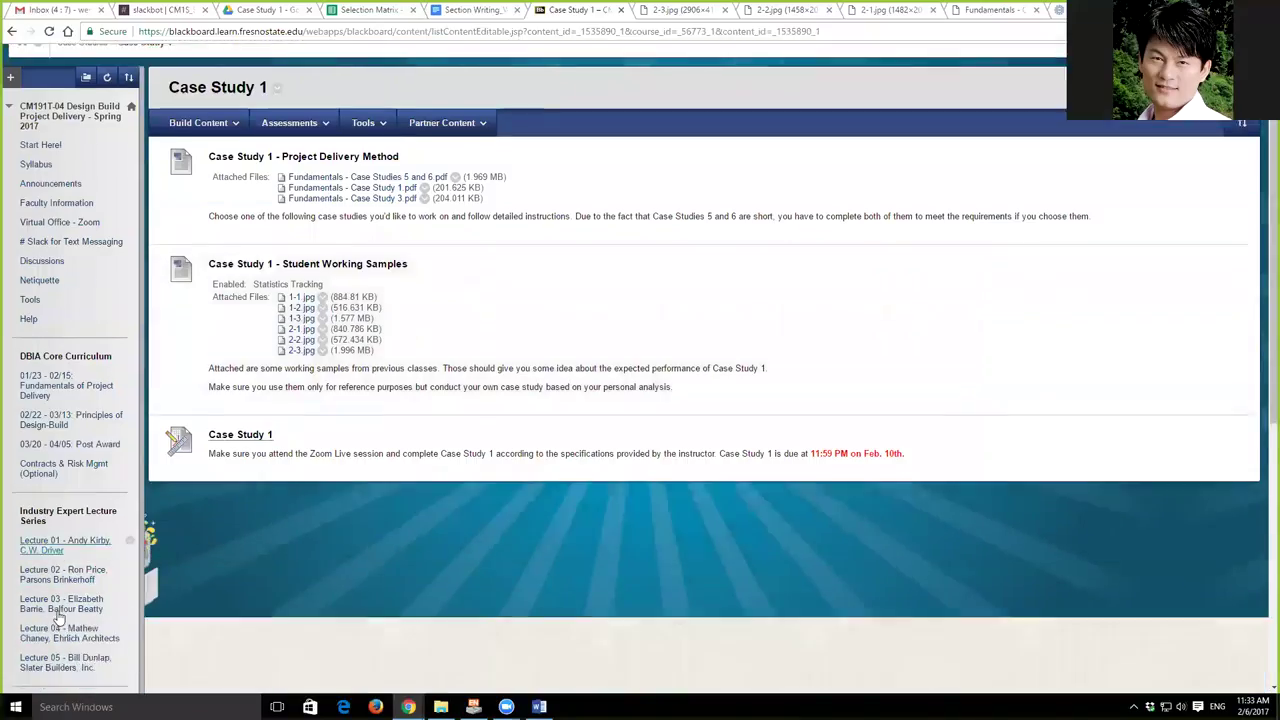
pyautogui.click(55, 328)
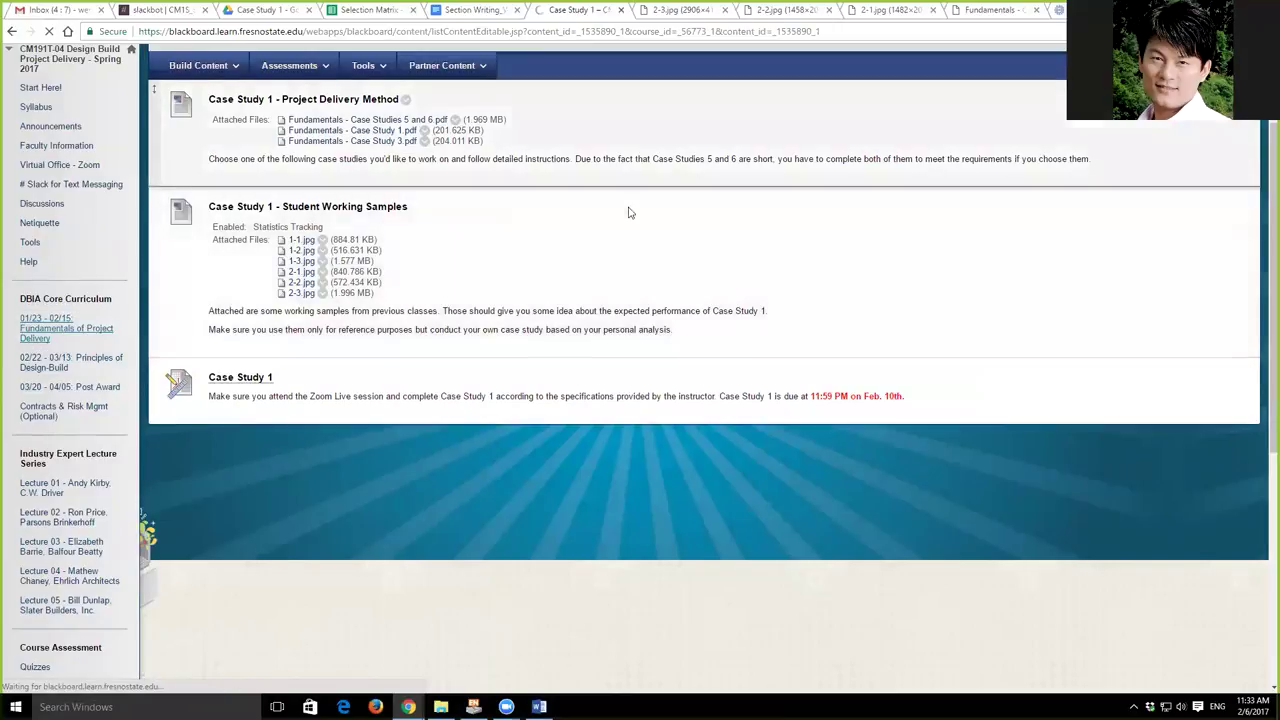
pyautogui.scroll(-10, 863, 140)
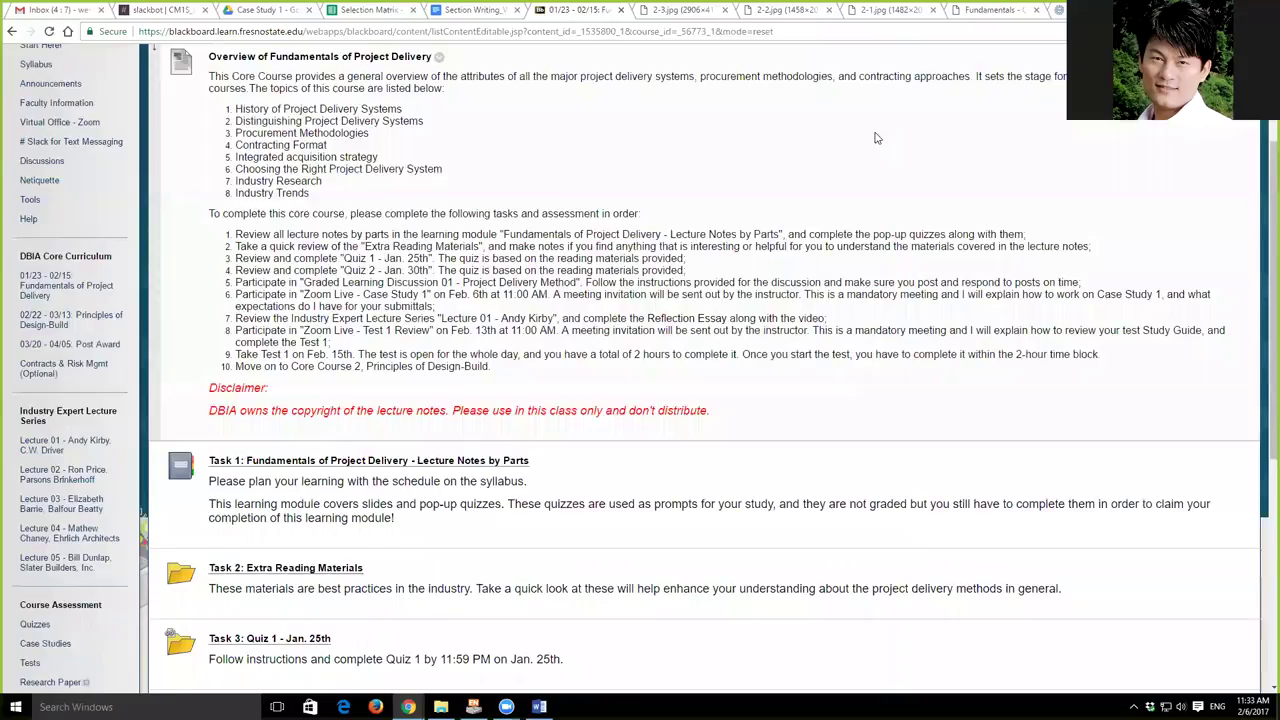